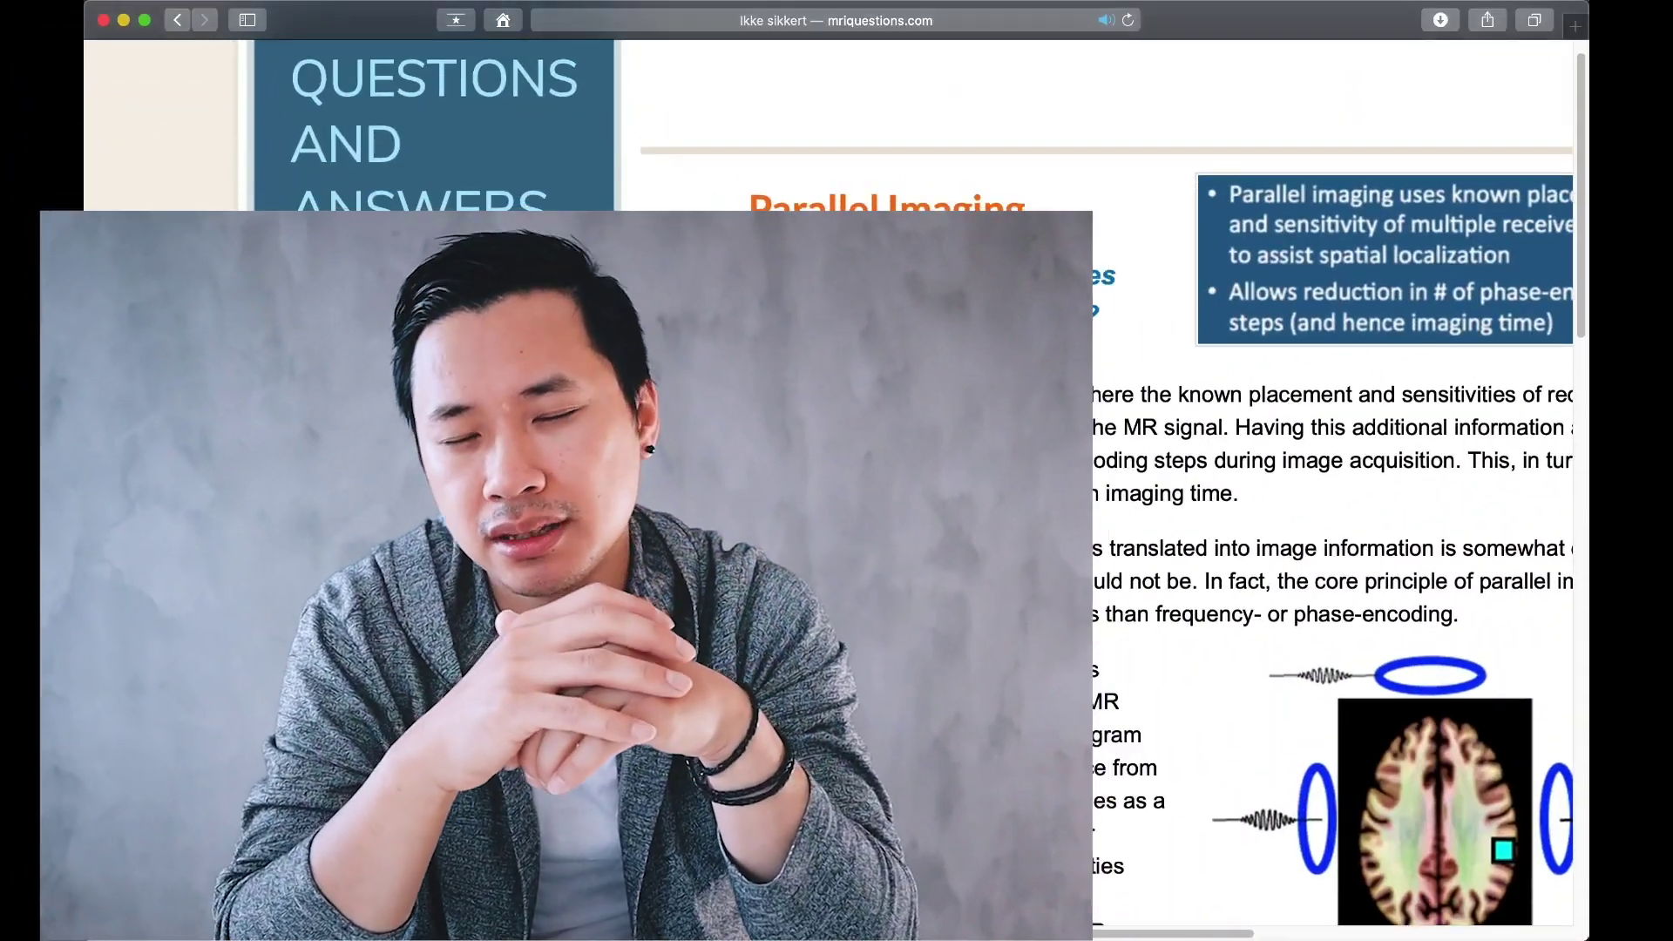
Scroll the Parallel Imaging article to the receiver coil sensitivity explanation and four-coil diagram.
scroll(1132, 479, "up", 1)
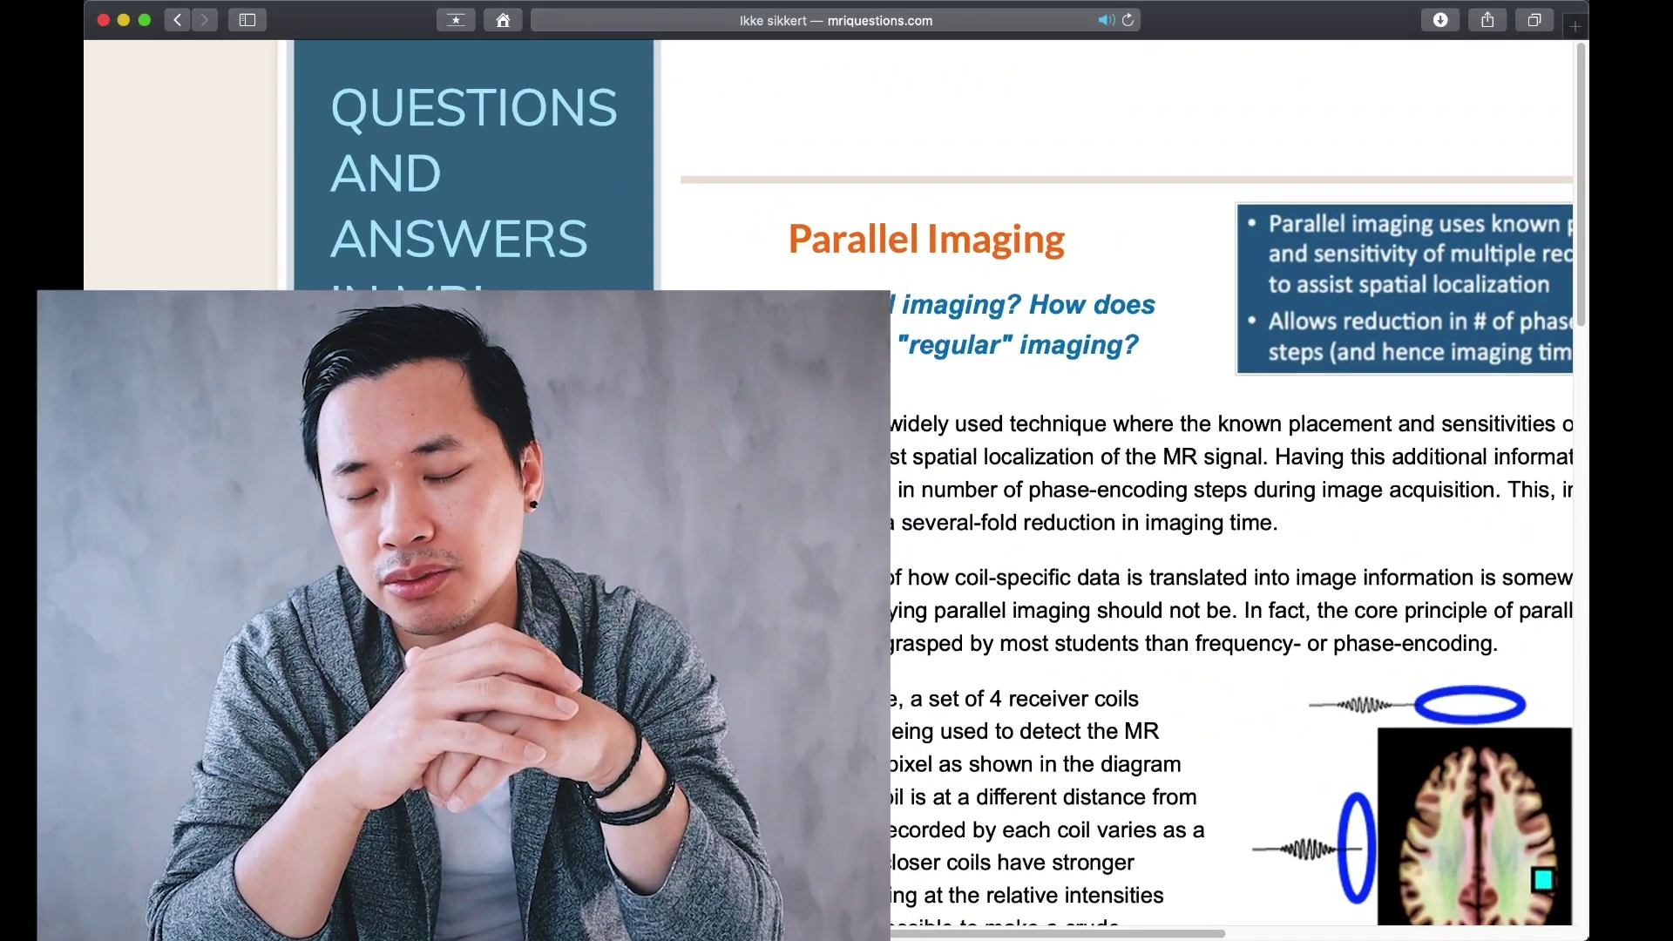
scroll(1133, 479, "right", 3)
scroll(1133, 479, "down", 1)
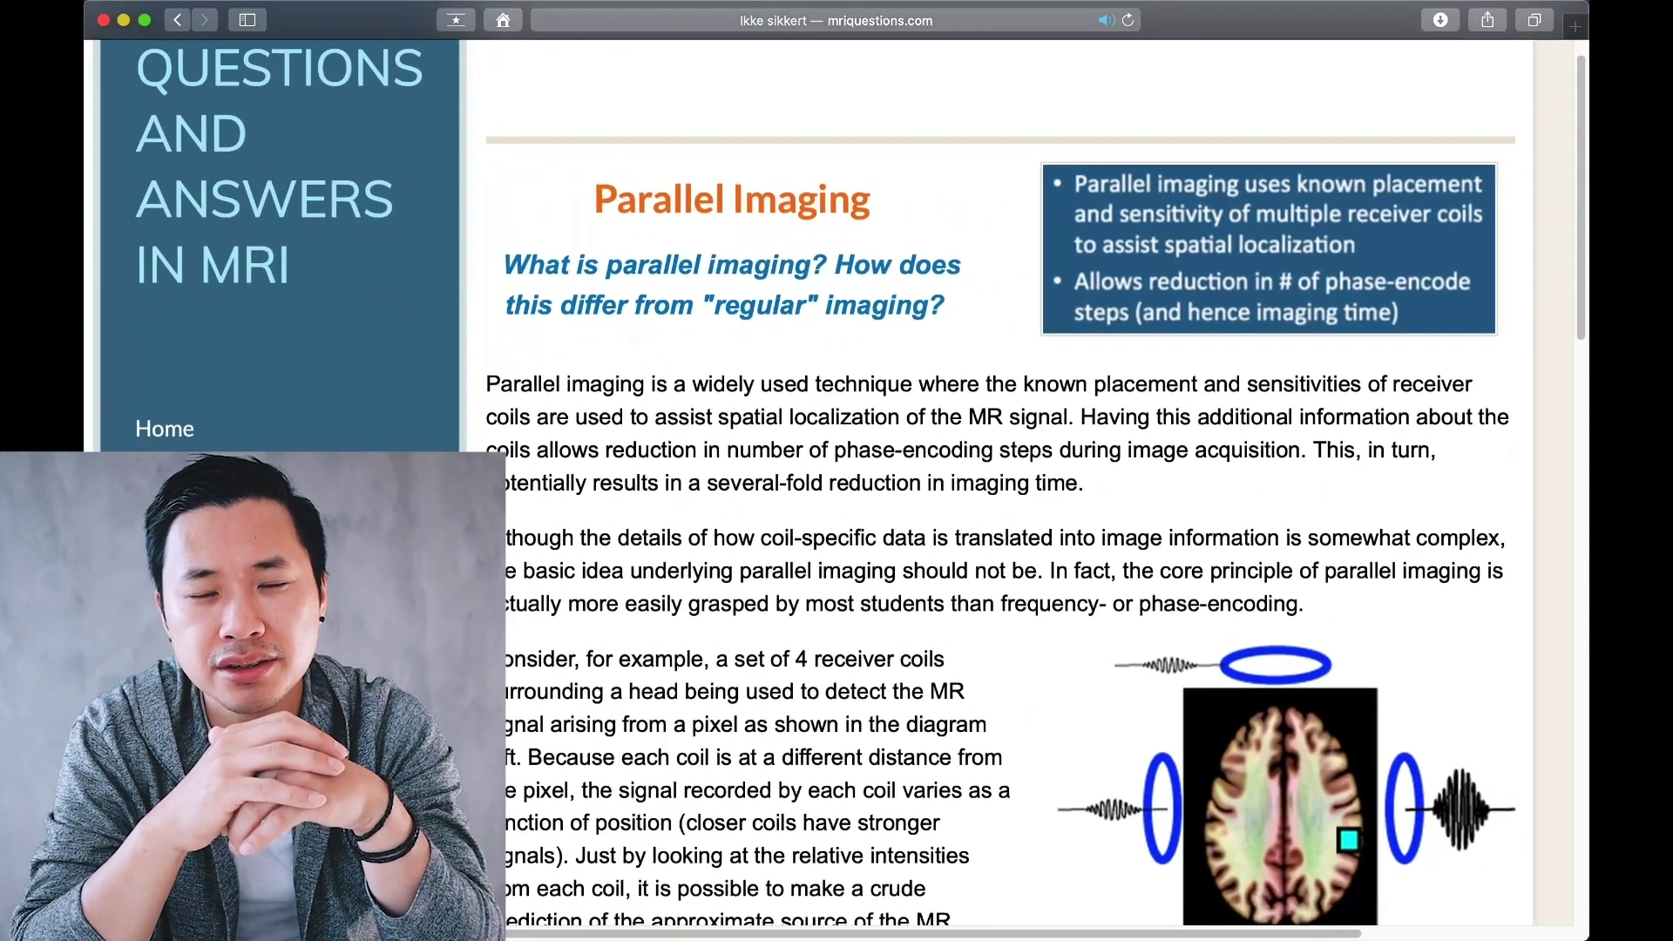
scroll(1133, 479, "down", 4)
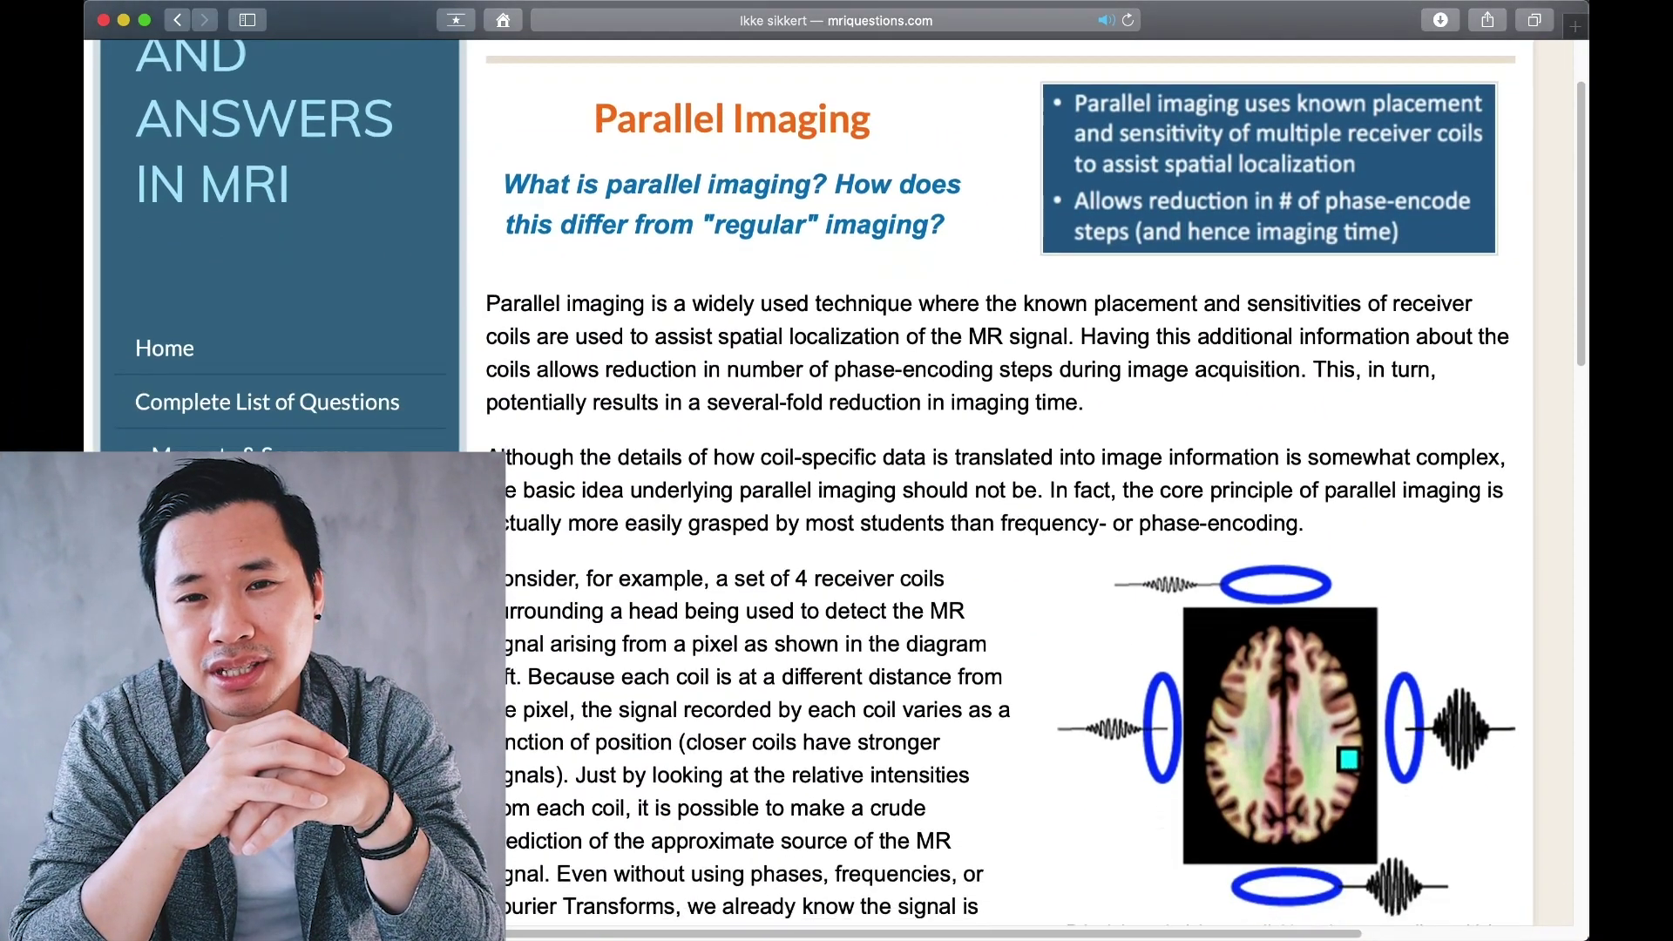
scroll(1002, 479, "down", 4)
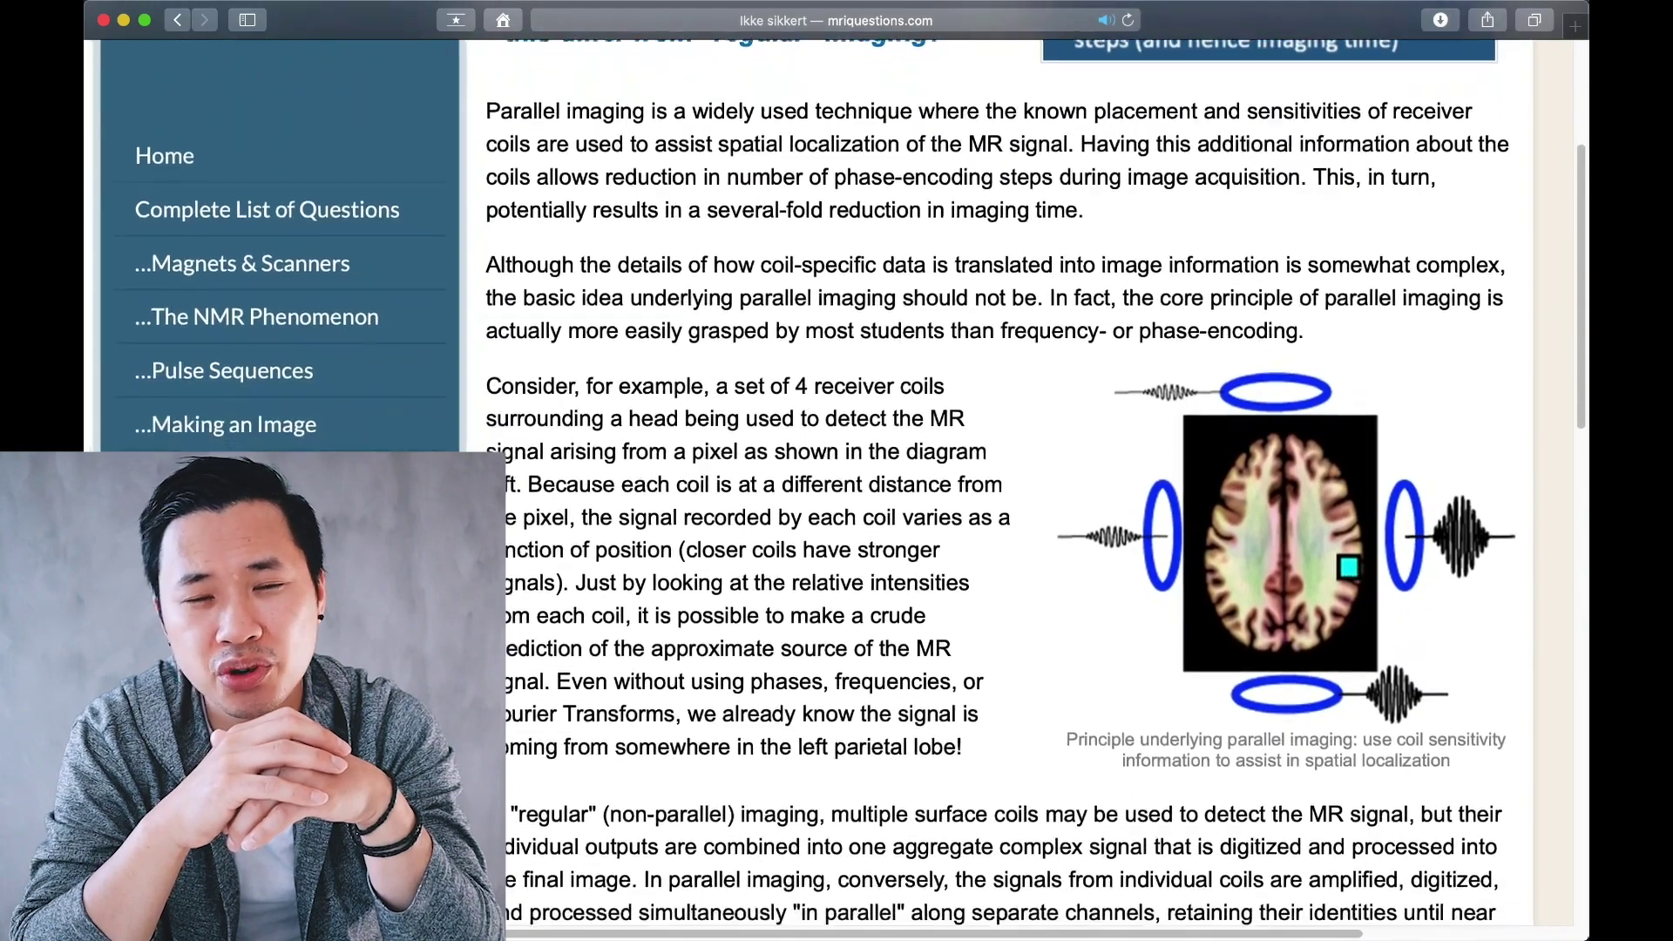
scroll(1002, 480, "down", 5)
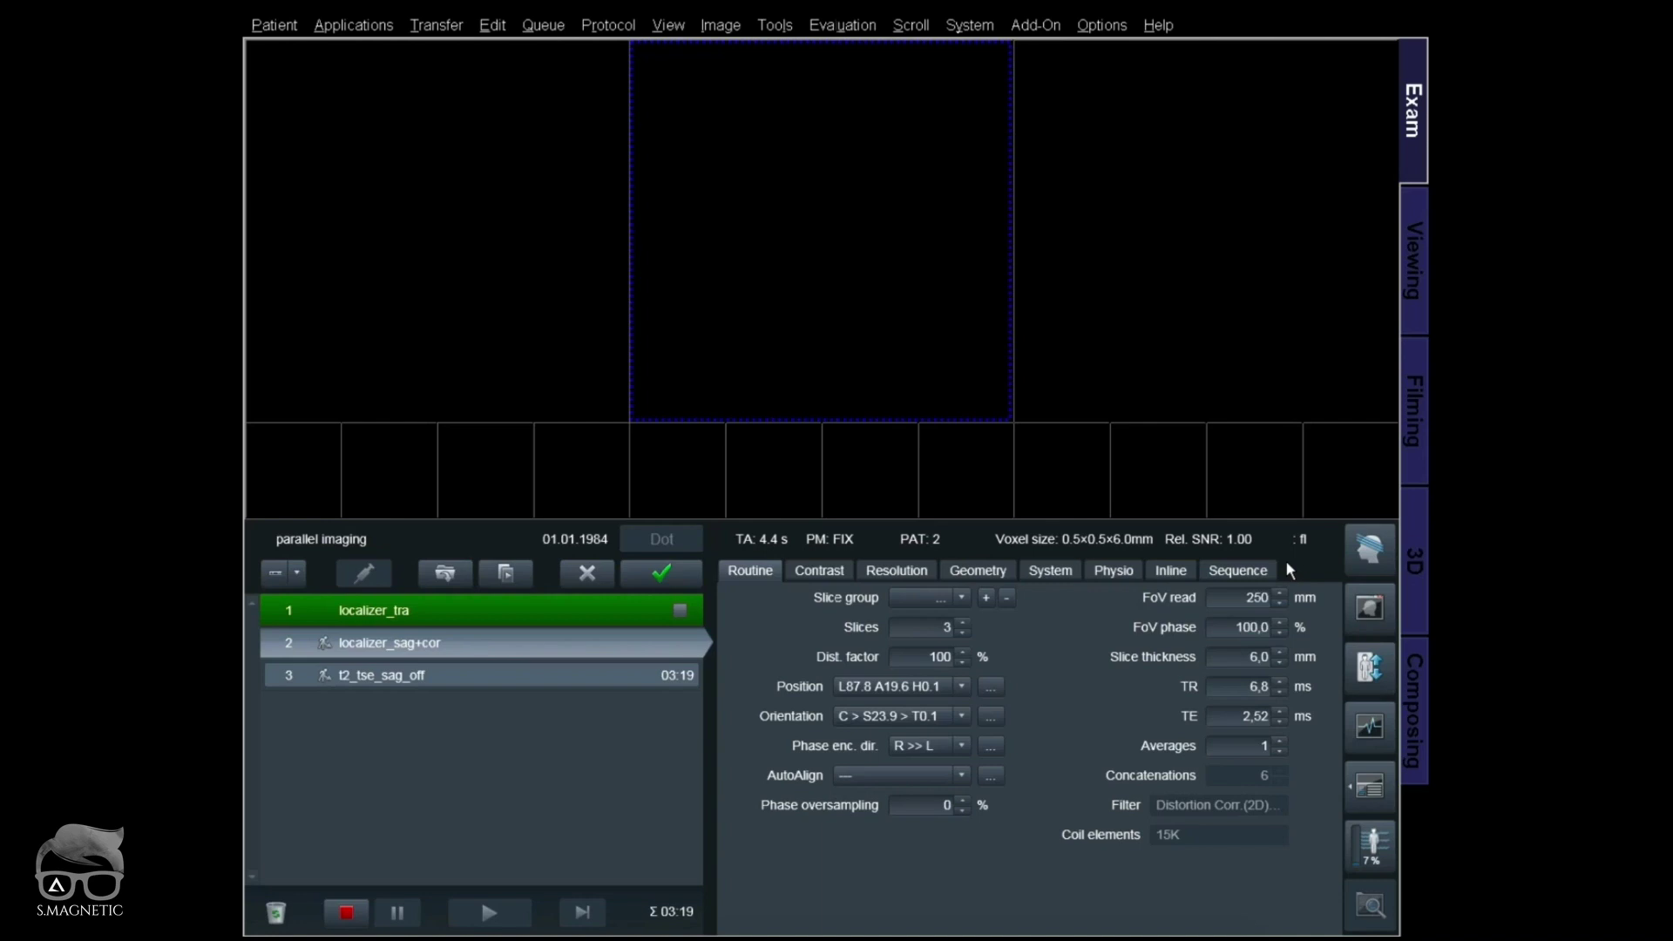
Apply the localizer_sag+cor scan, then open t2_tse_sag_off, nudge its sagittal slices, and show its Resolution parameters.
left_click(662, 572)
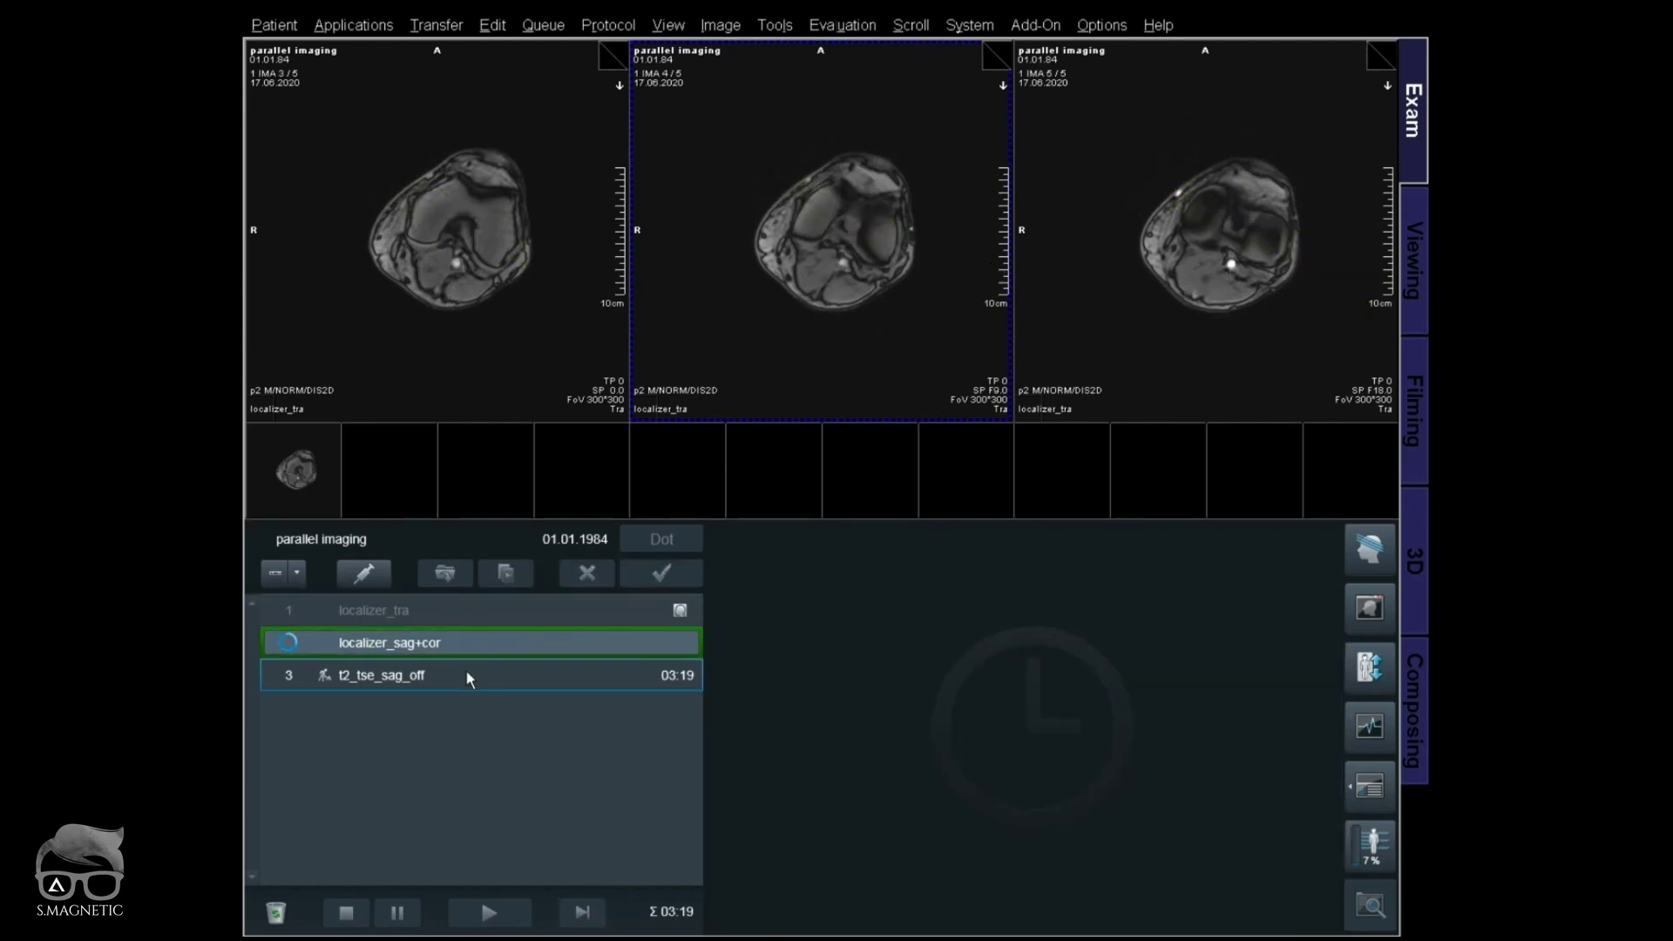
double_click(465, 673)
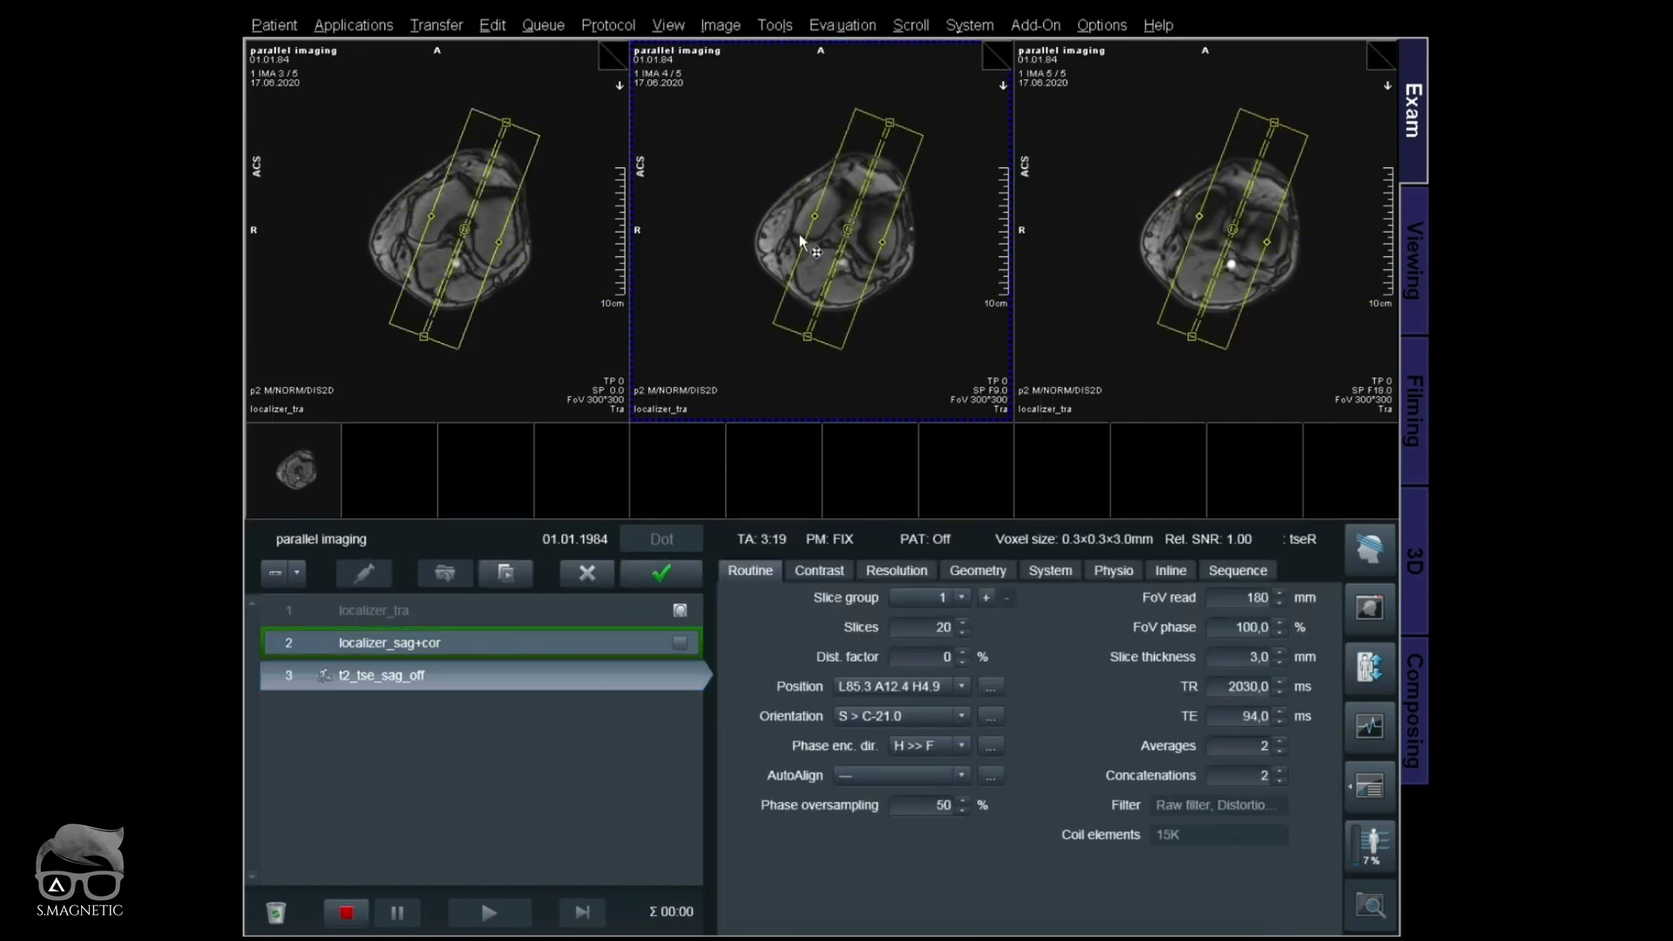
left_click_drag(850, 230, 848, 229)
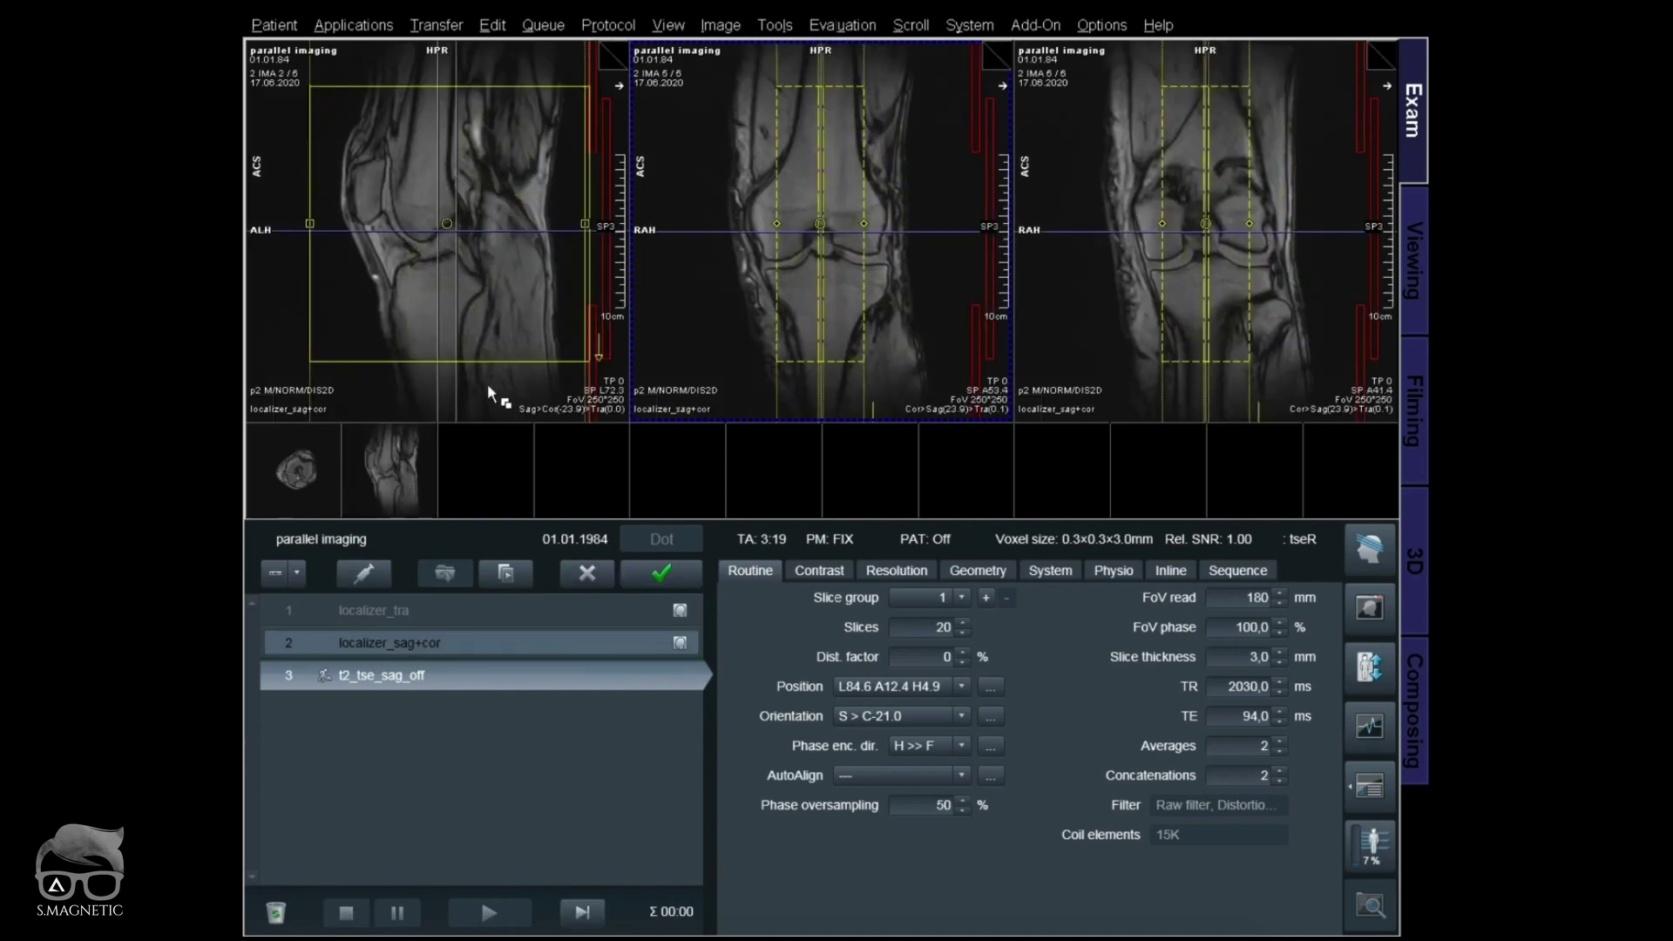
left_click(488, 394)
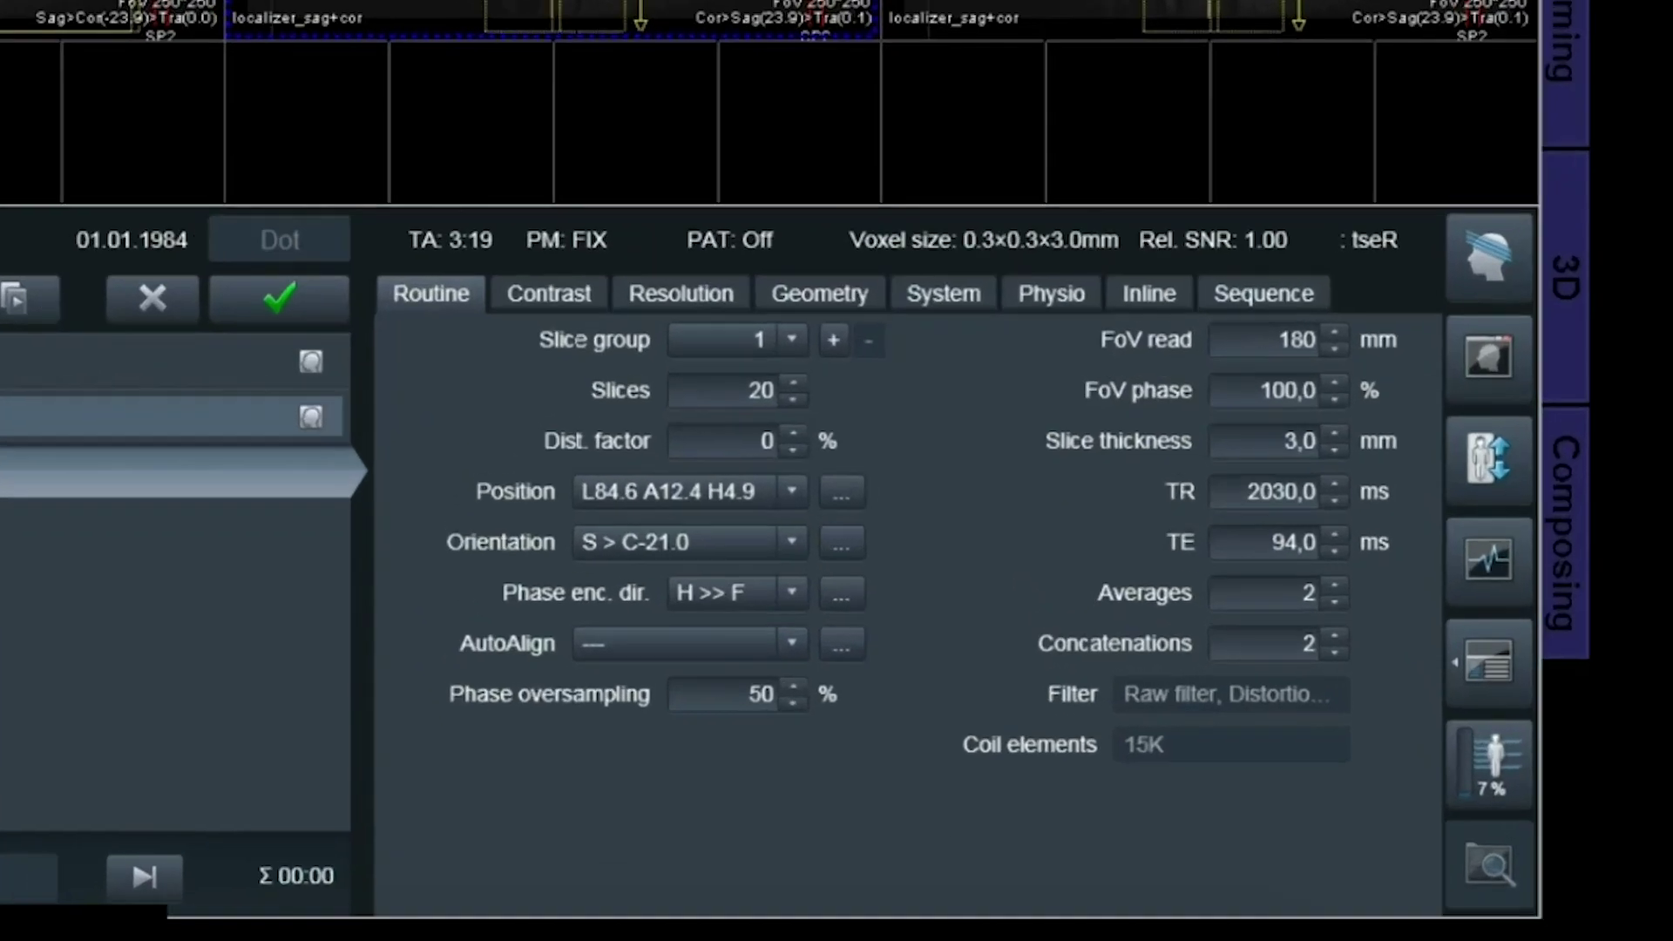
left_click(876, 570)
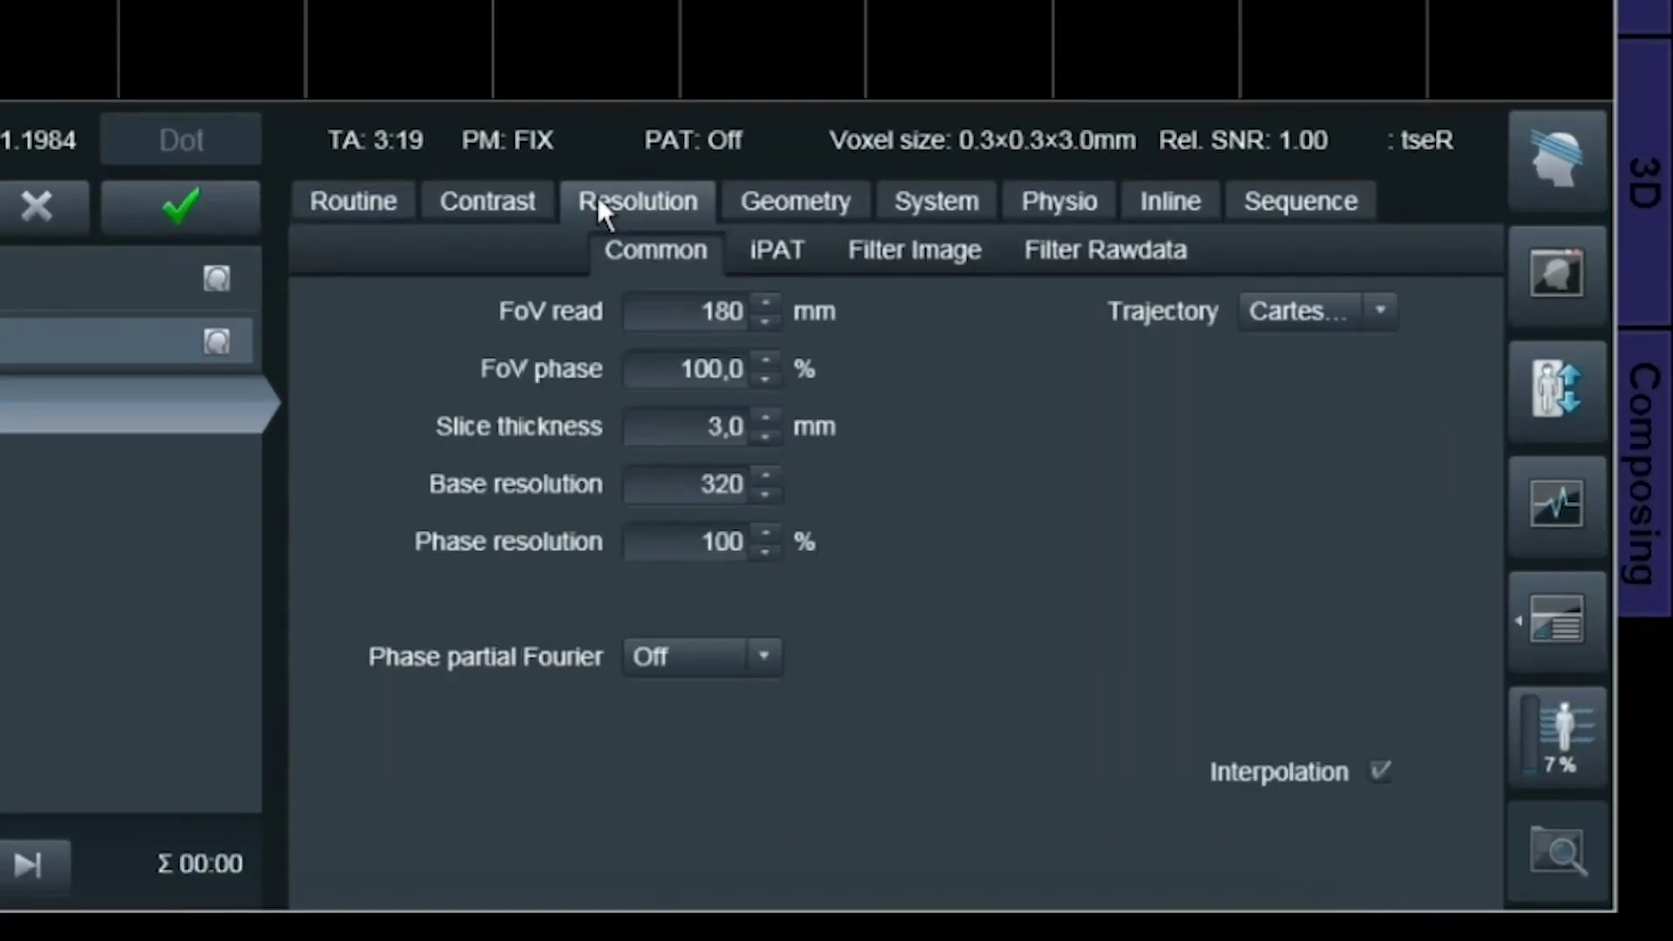
Confirm PAT mode None on t2_tse_sag_off, then apply it and queue a copy.
left_click(776, 250)
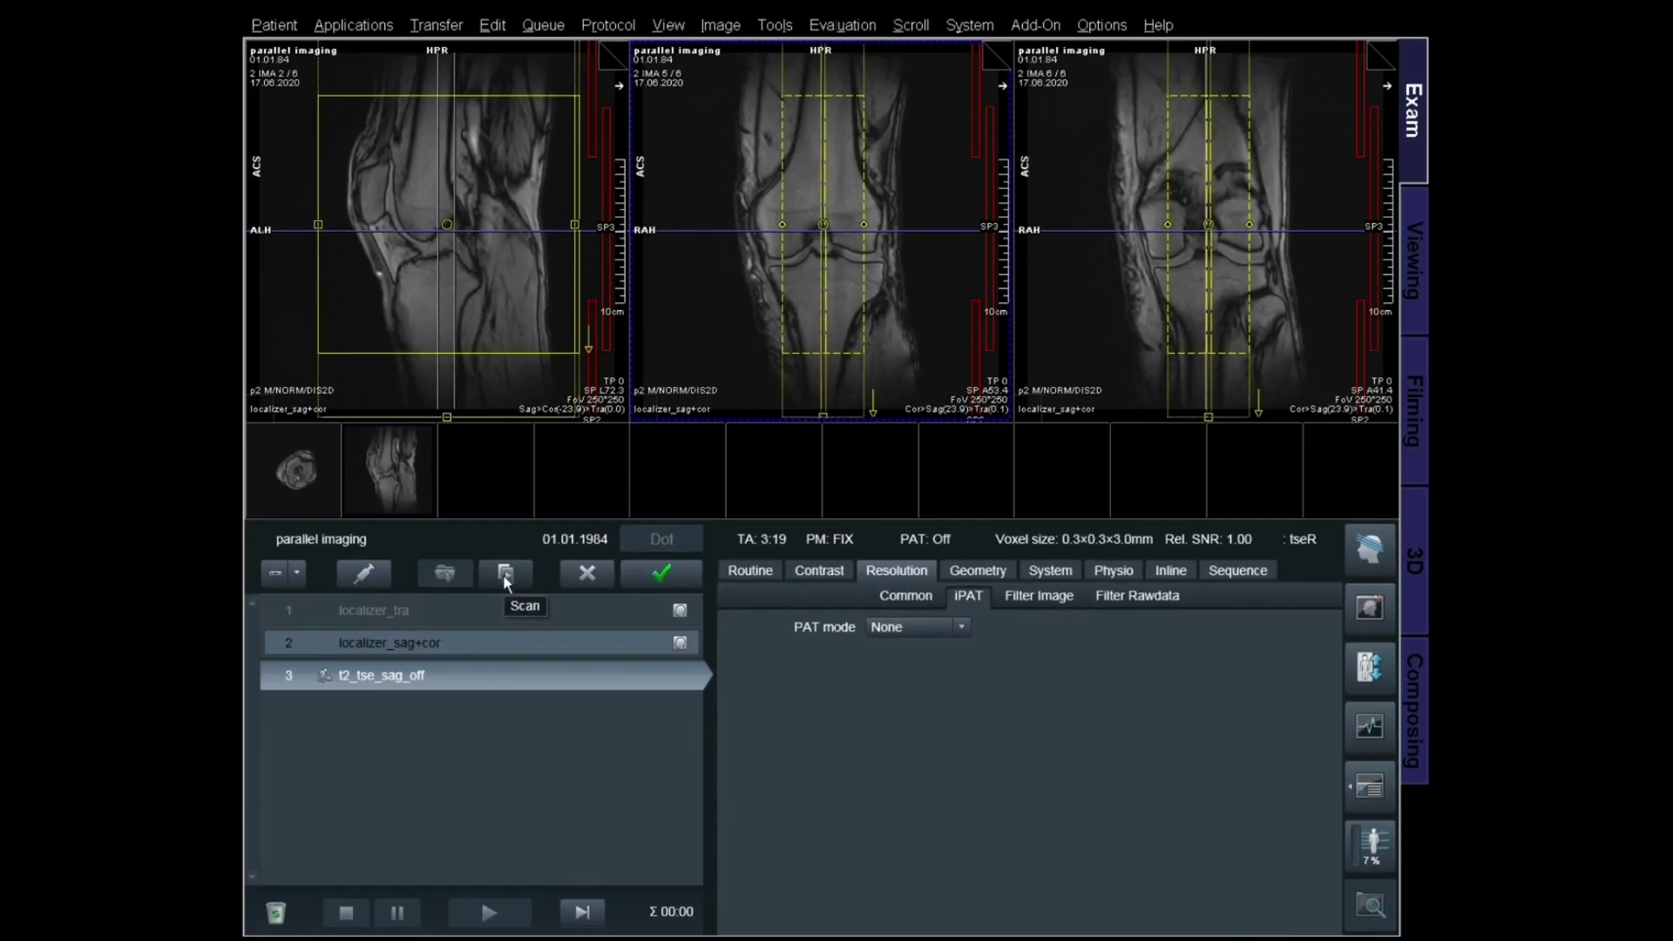
left_click(505, 575)
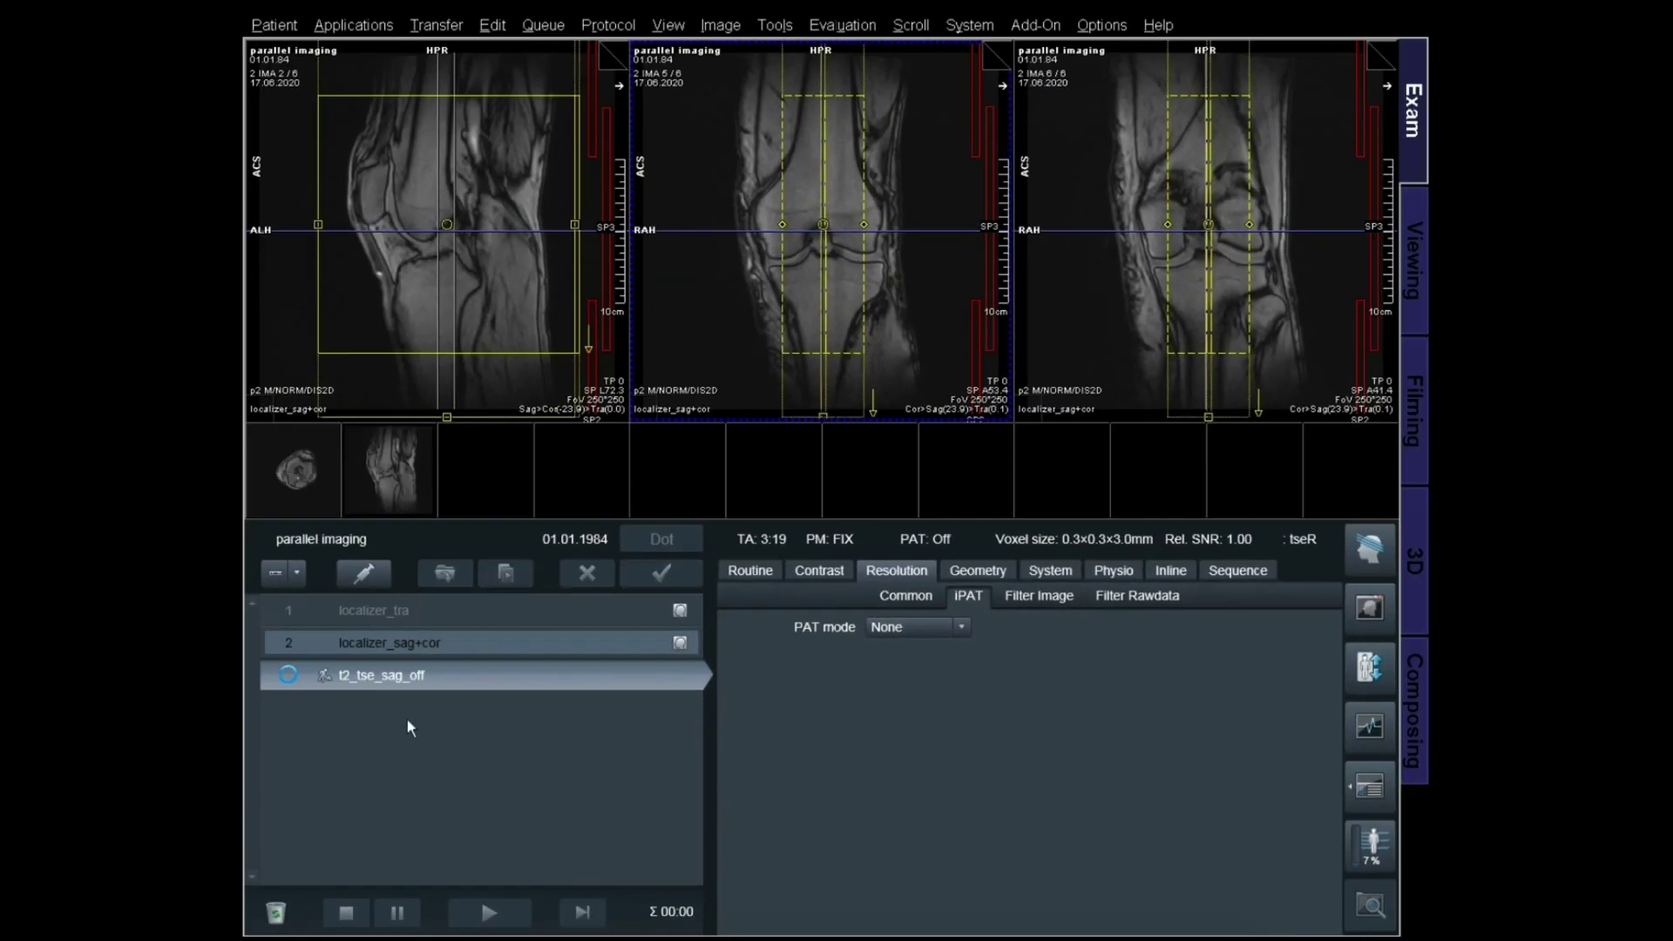
Rename the fourth queue entry t2_tse_sag_p2 and set its PAT mode to GRAPPA, factor 2.
left_click(436, 724)
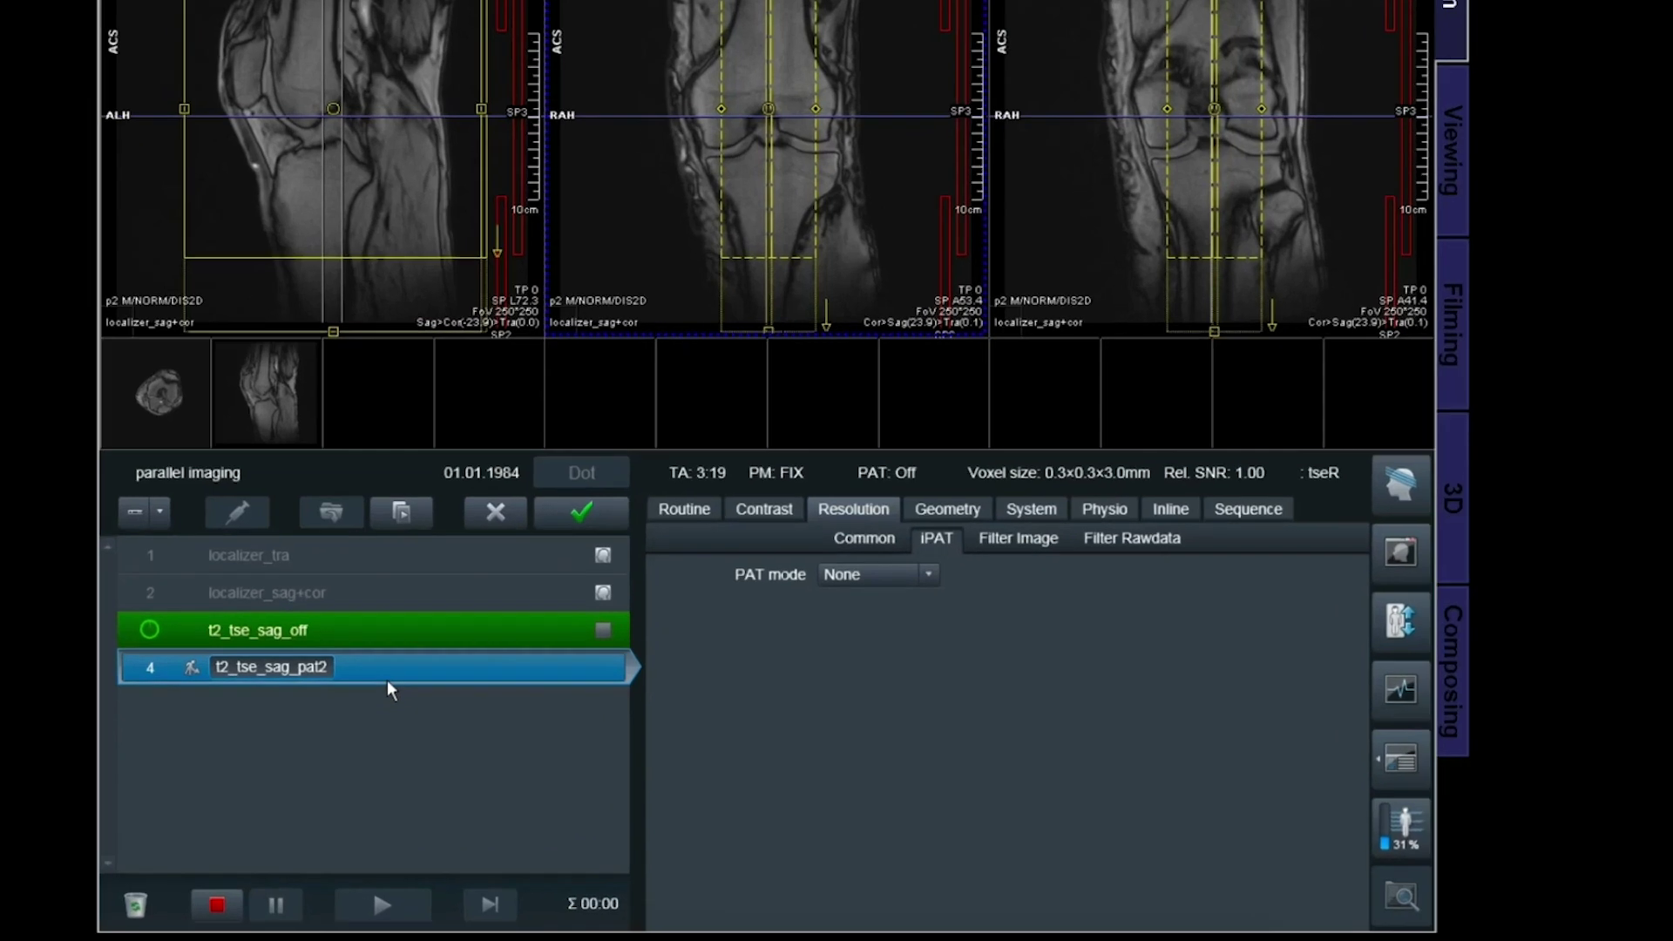
left_click(924, 626)
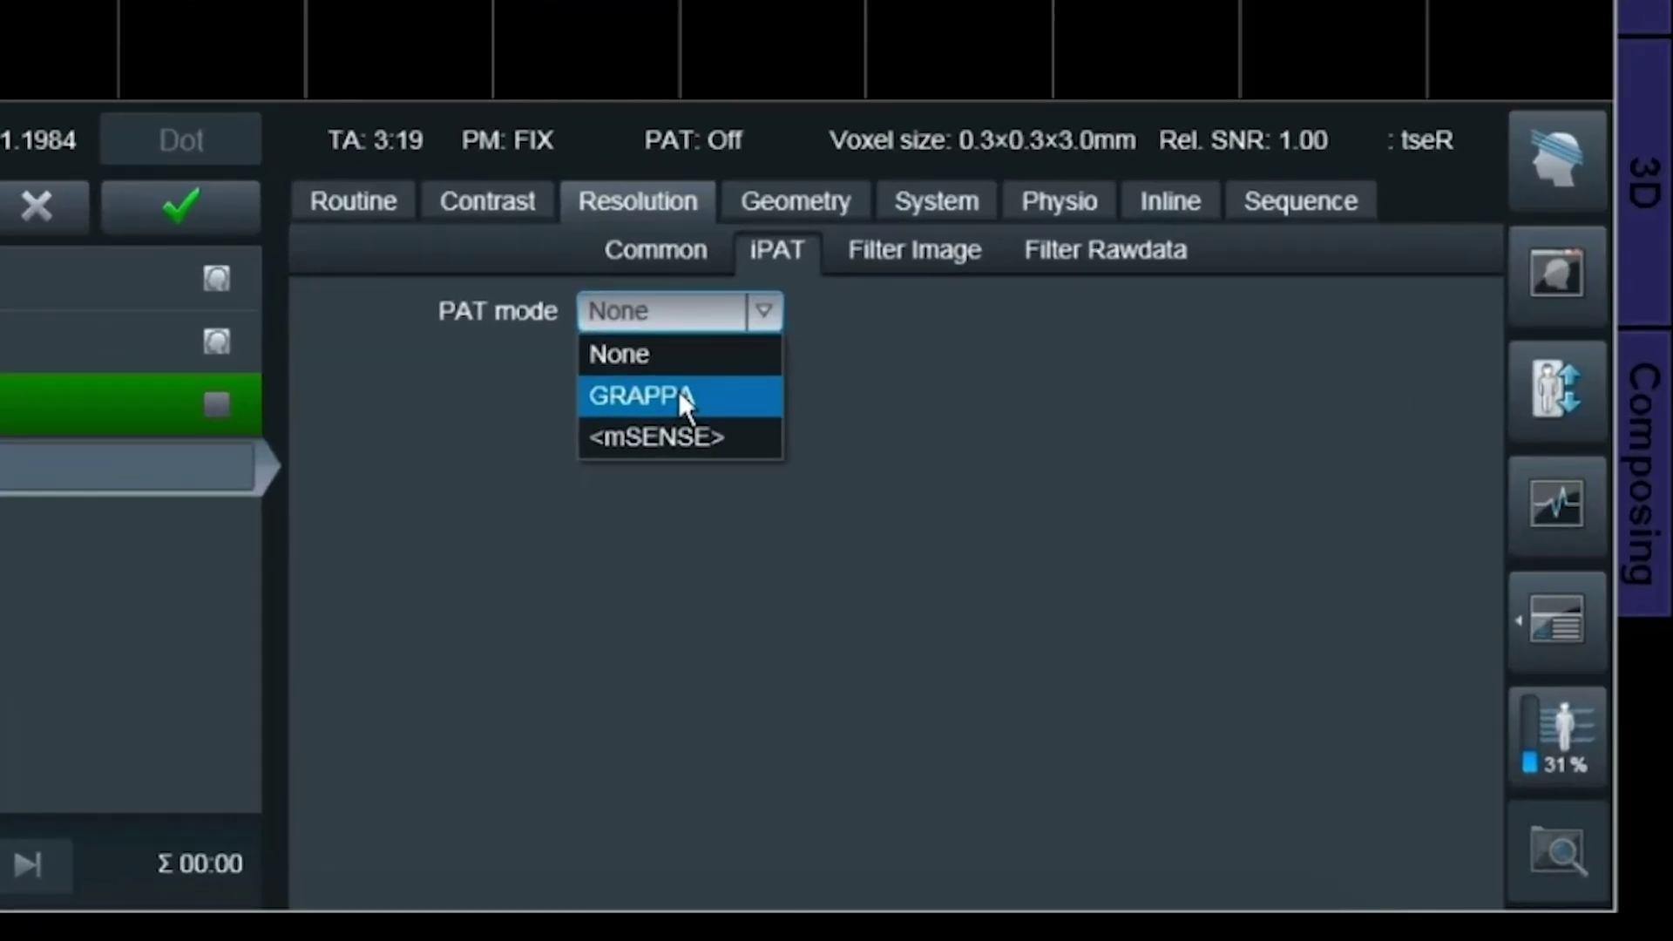
left_click(678, 394)
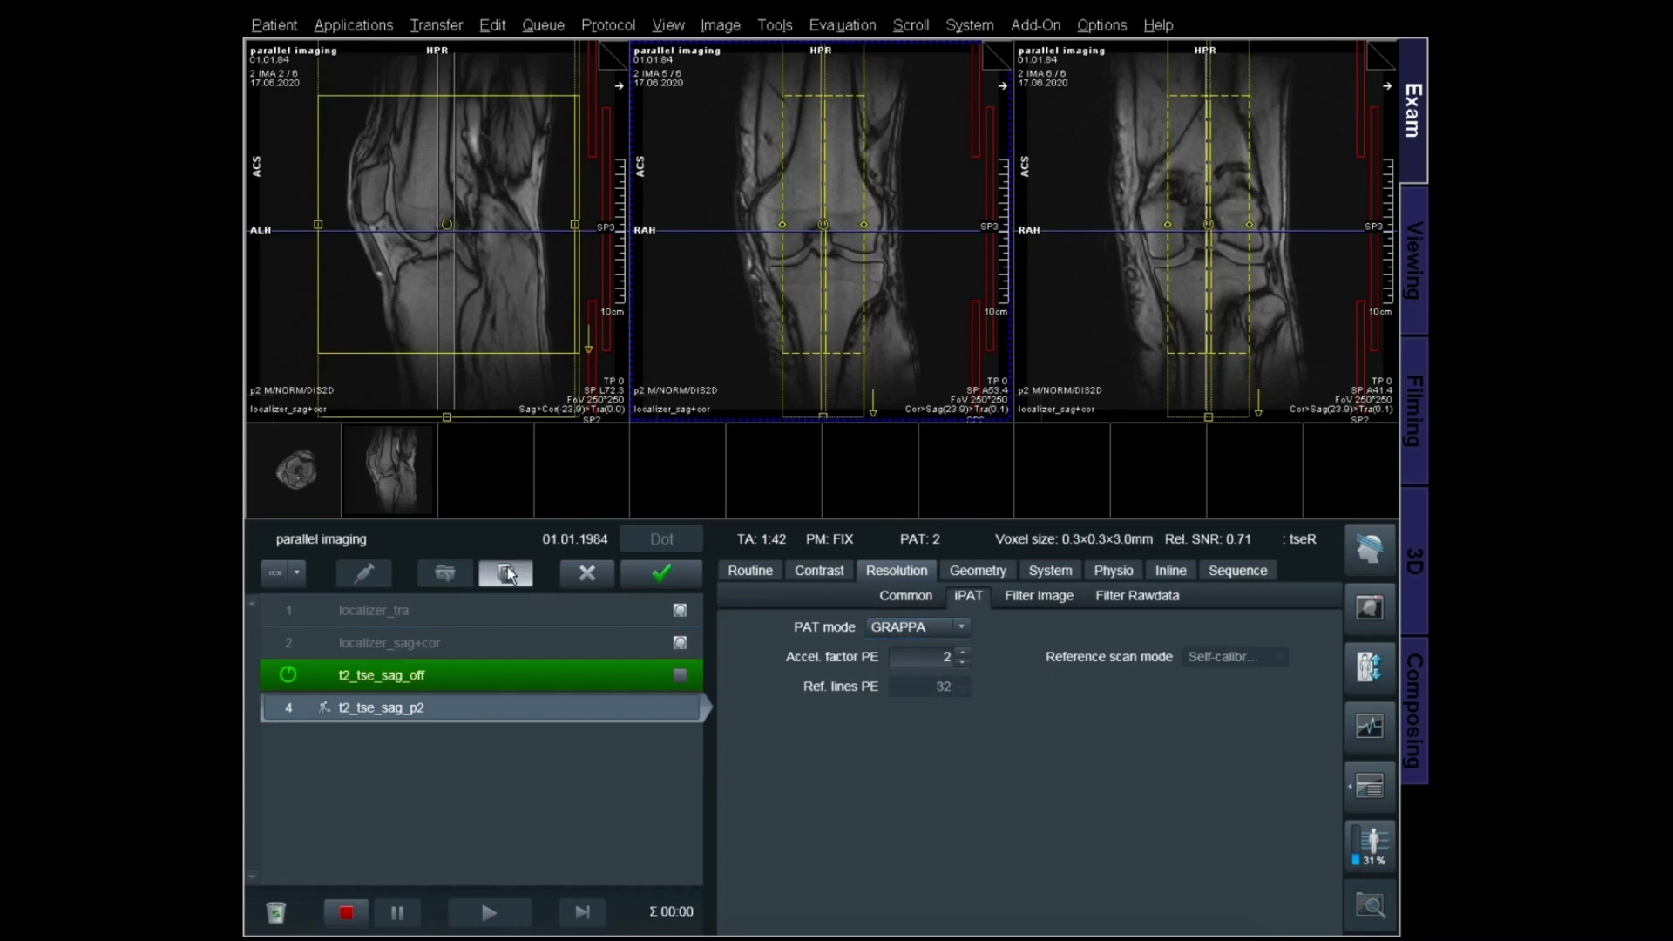
Copy the p2 protocol, raise Accel. factor PE to 3, and rename the fifth entry t2_tse_sag_p3.
left_click(508, 573)
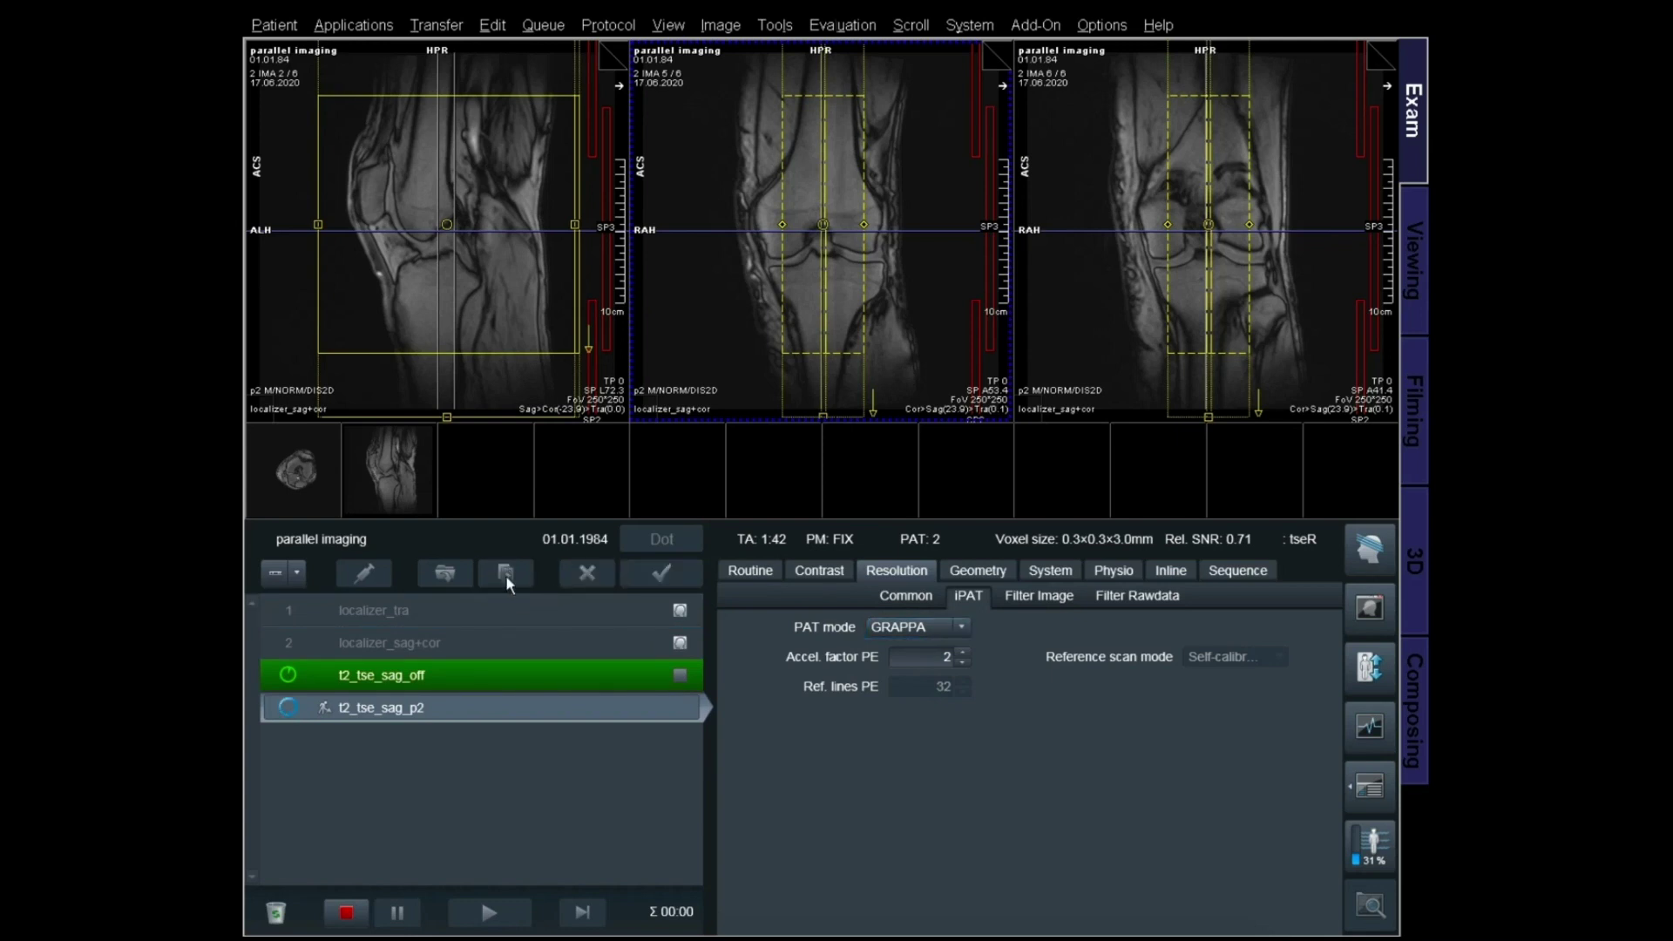
left_click(962, 651)
left_click(427, 741)
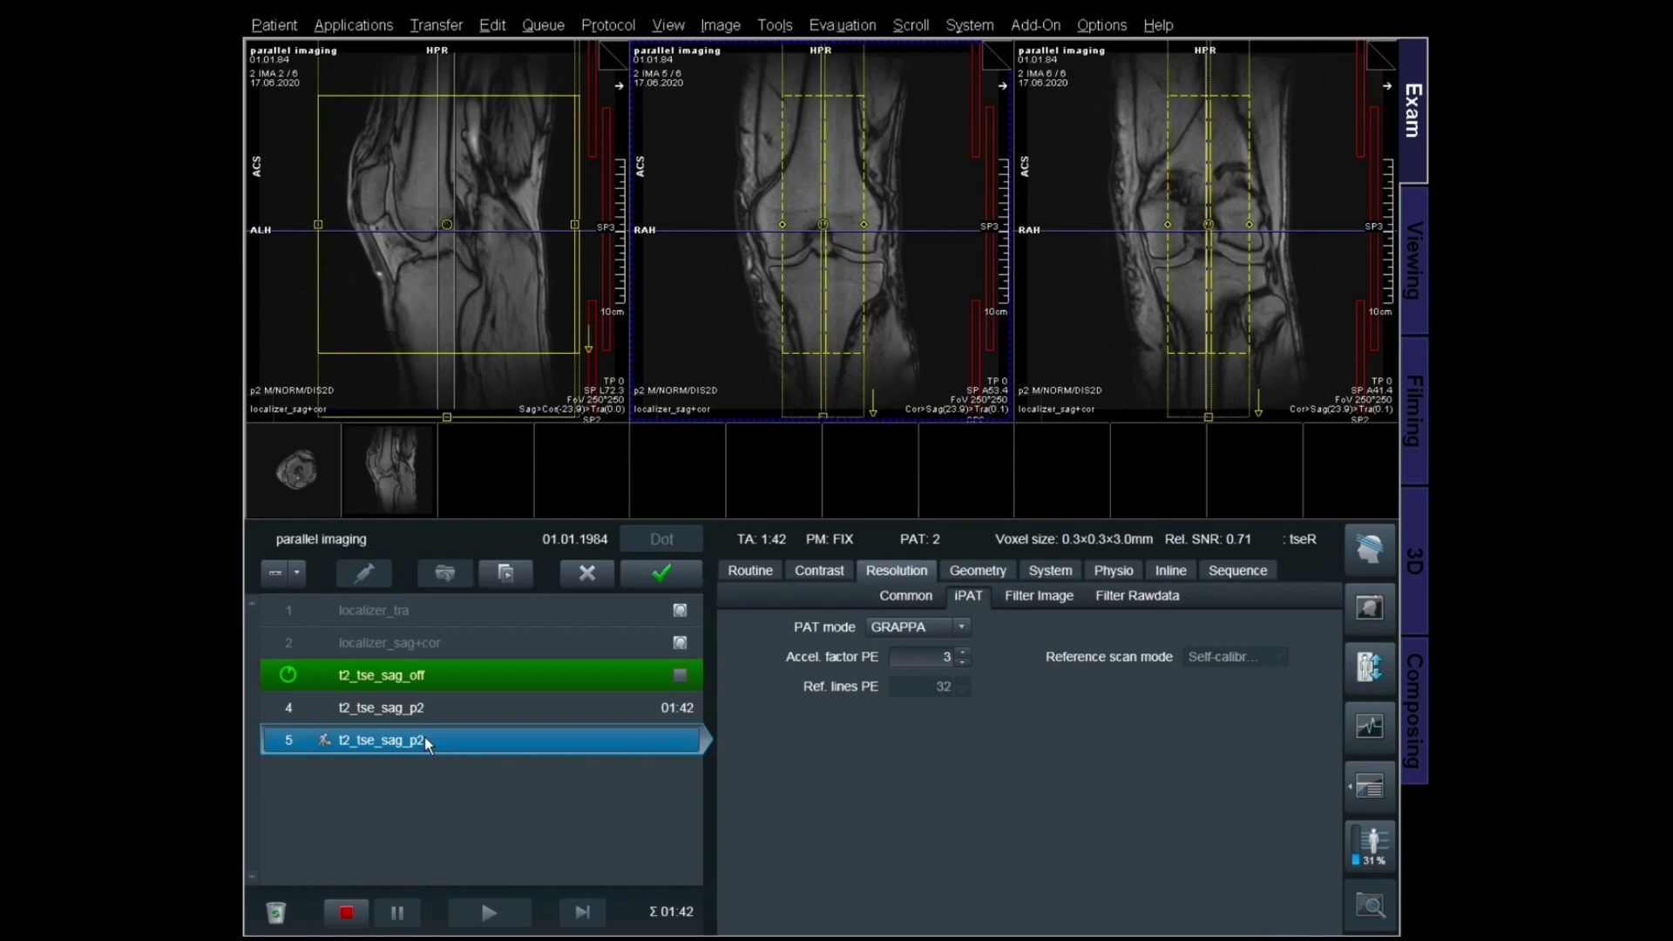
left_click(425, 739)
key("End")
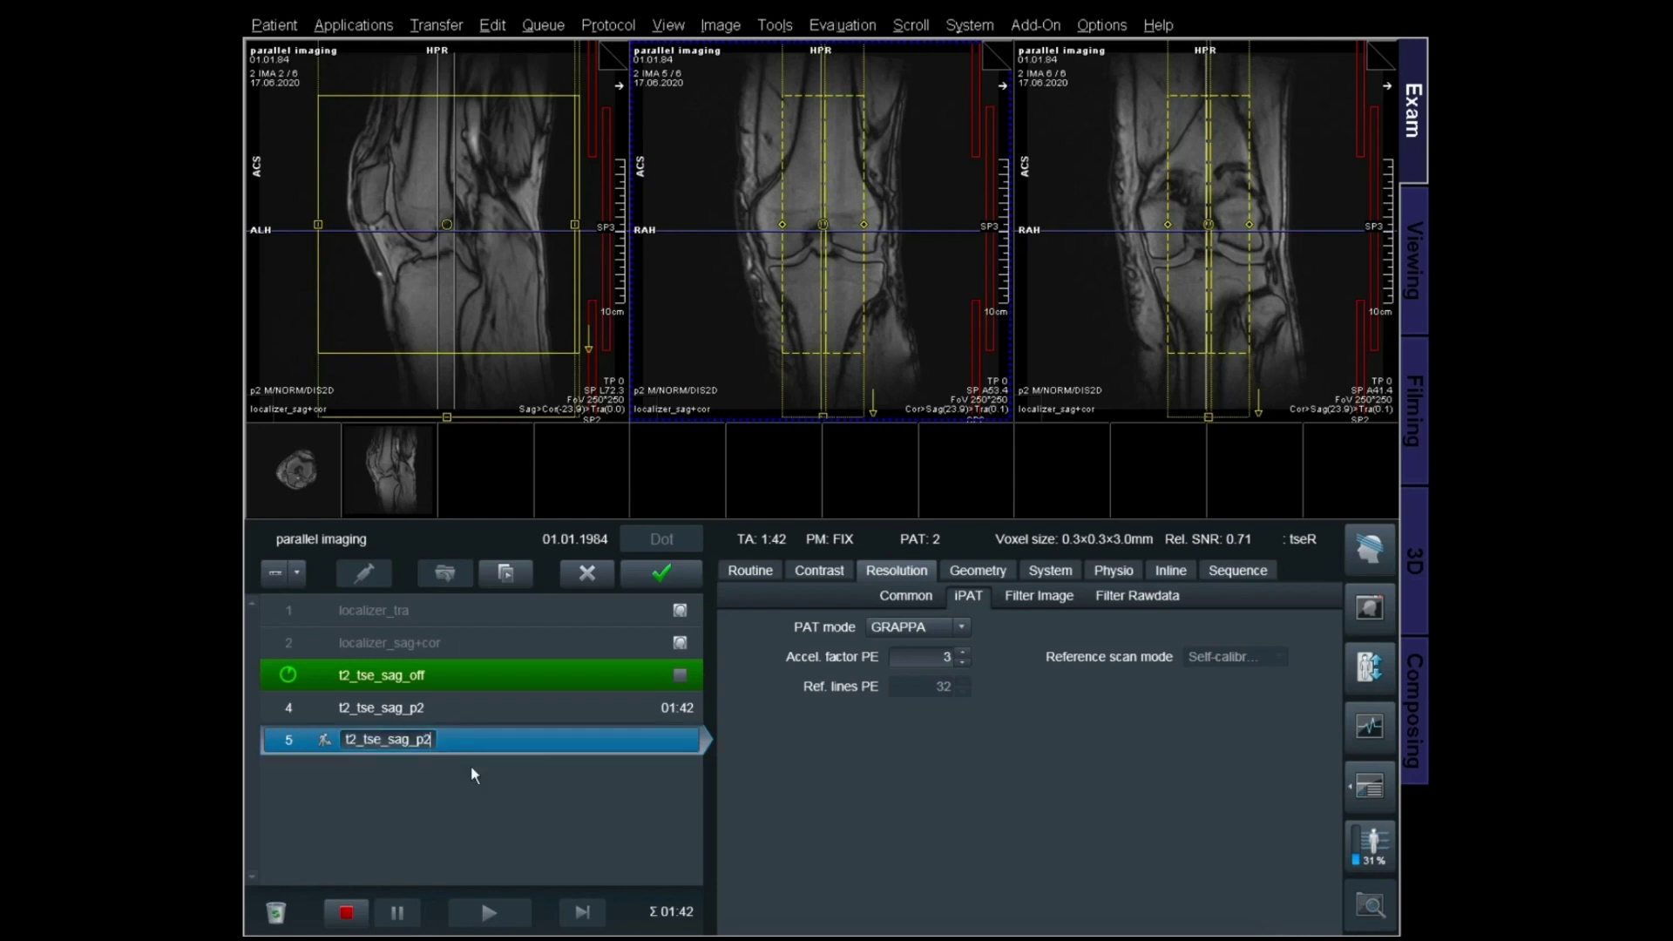
key("BackSpace")
type("3")
key("Return")
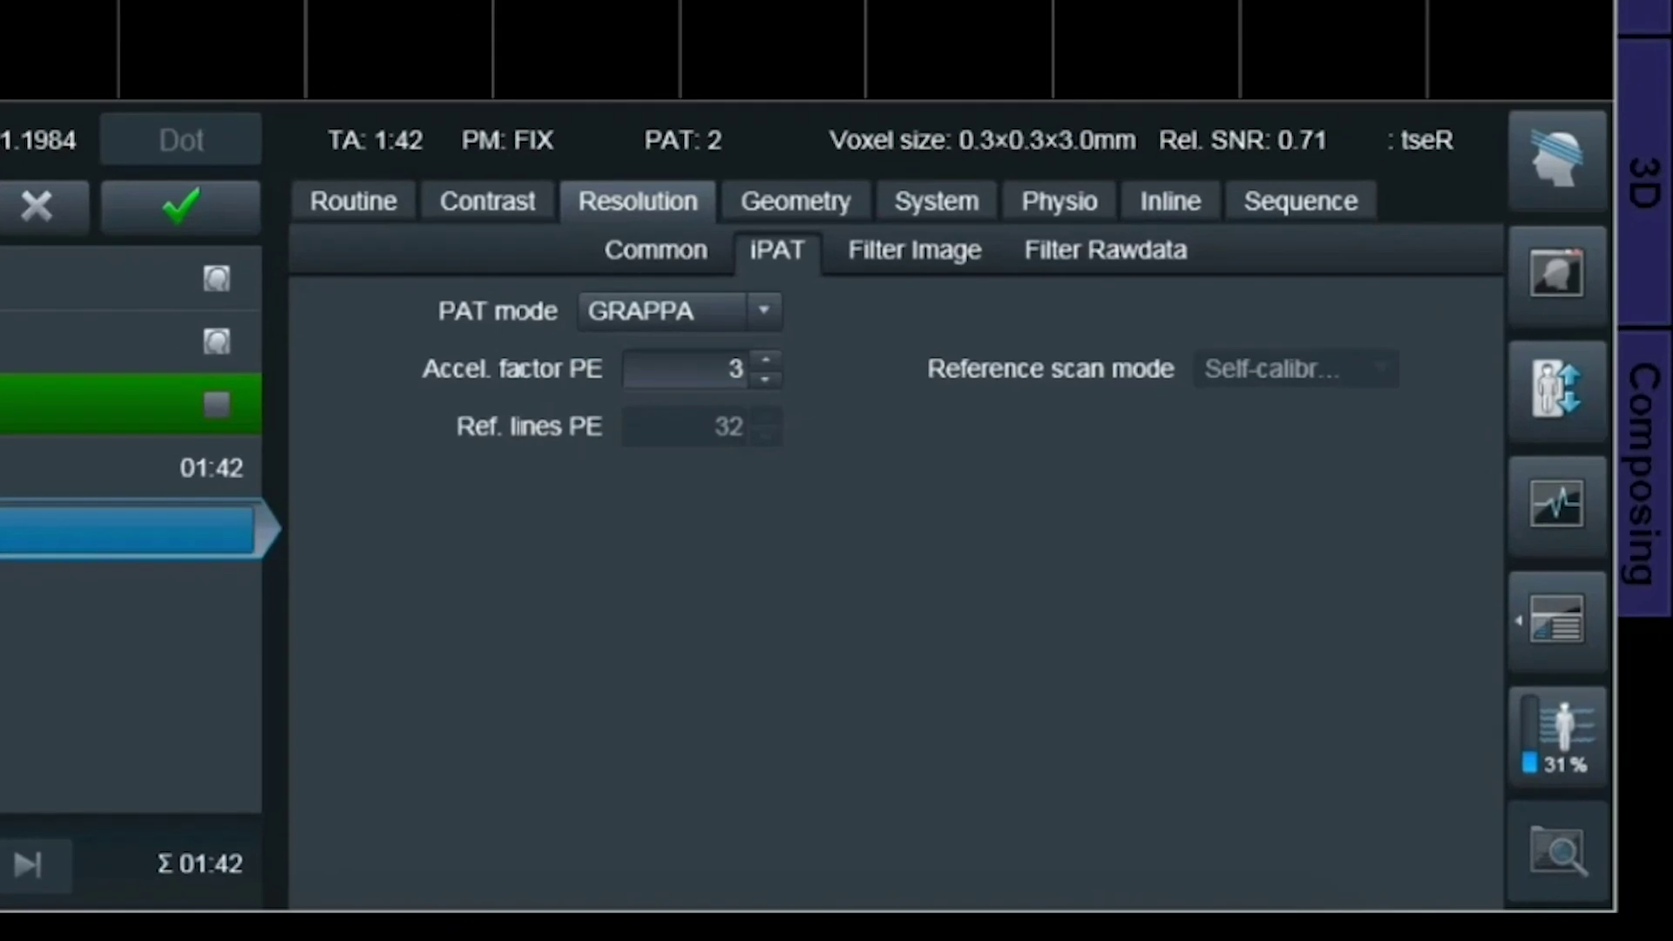
left_click(792, 573)
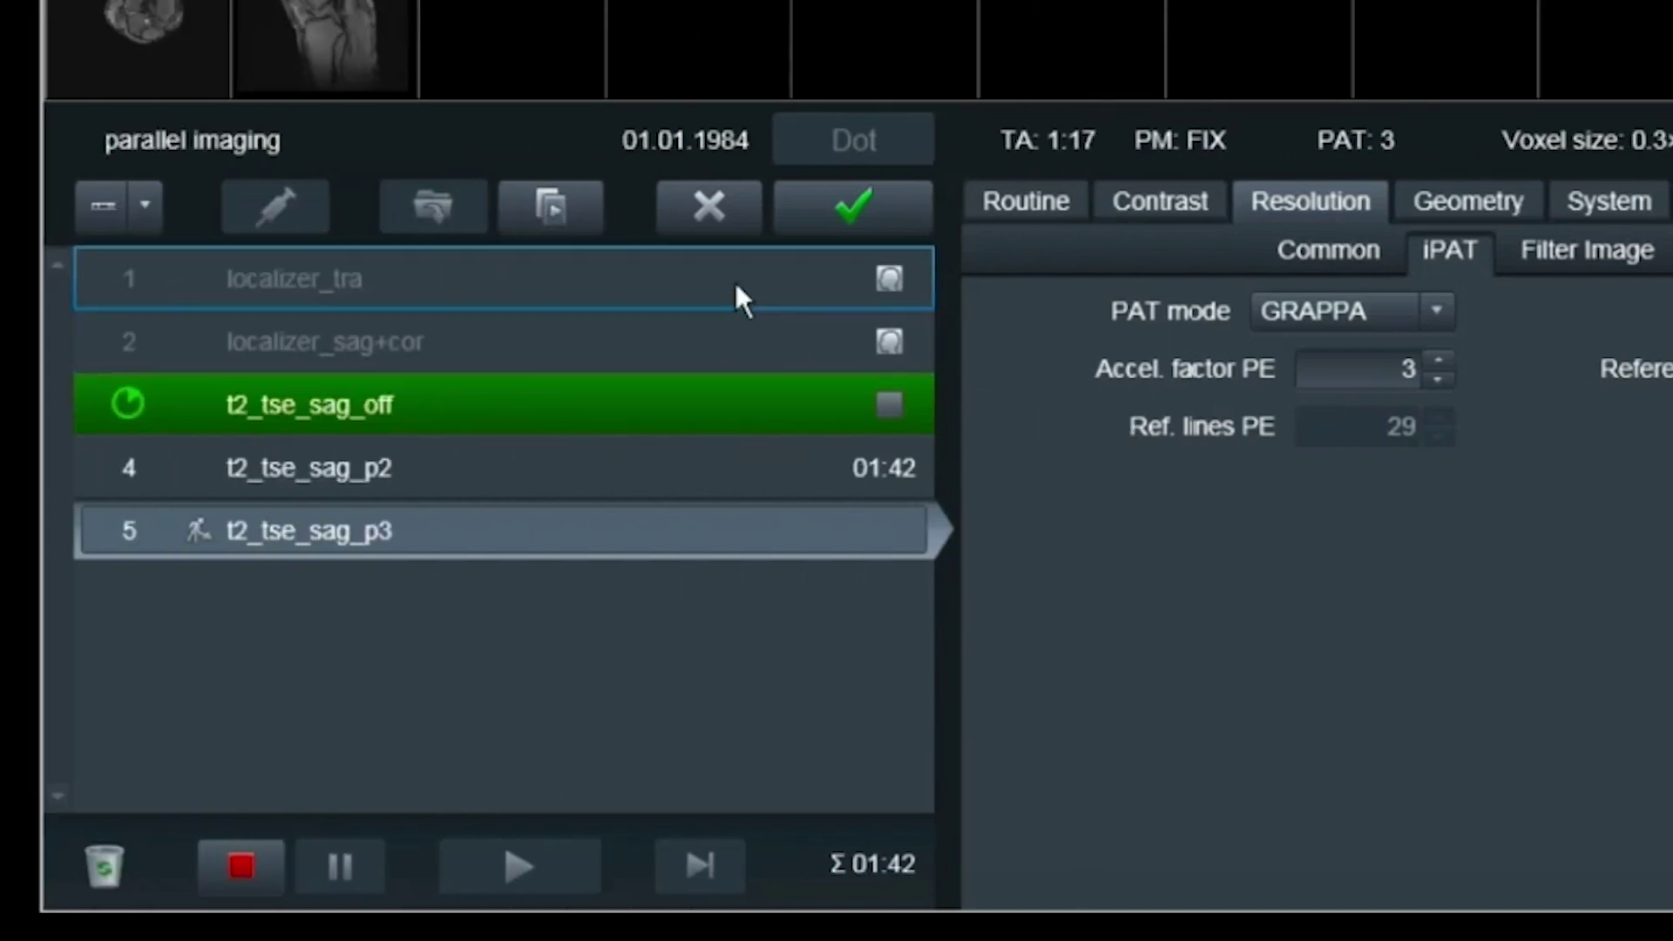
Copy the p3 protocol and raise its GRAPPA acceleration factor to 4, giving 1:01 scan time.
left_click(1355, 370)
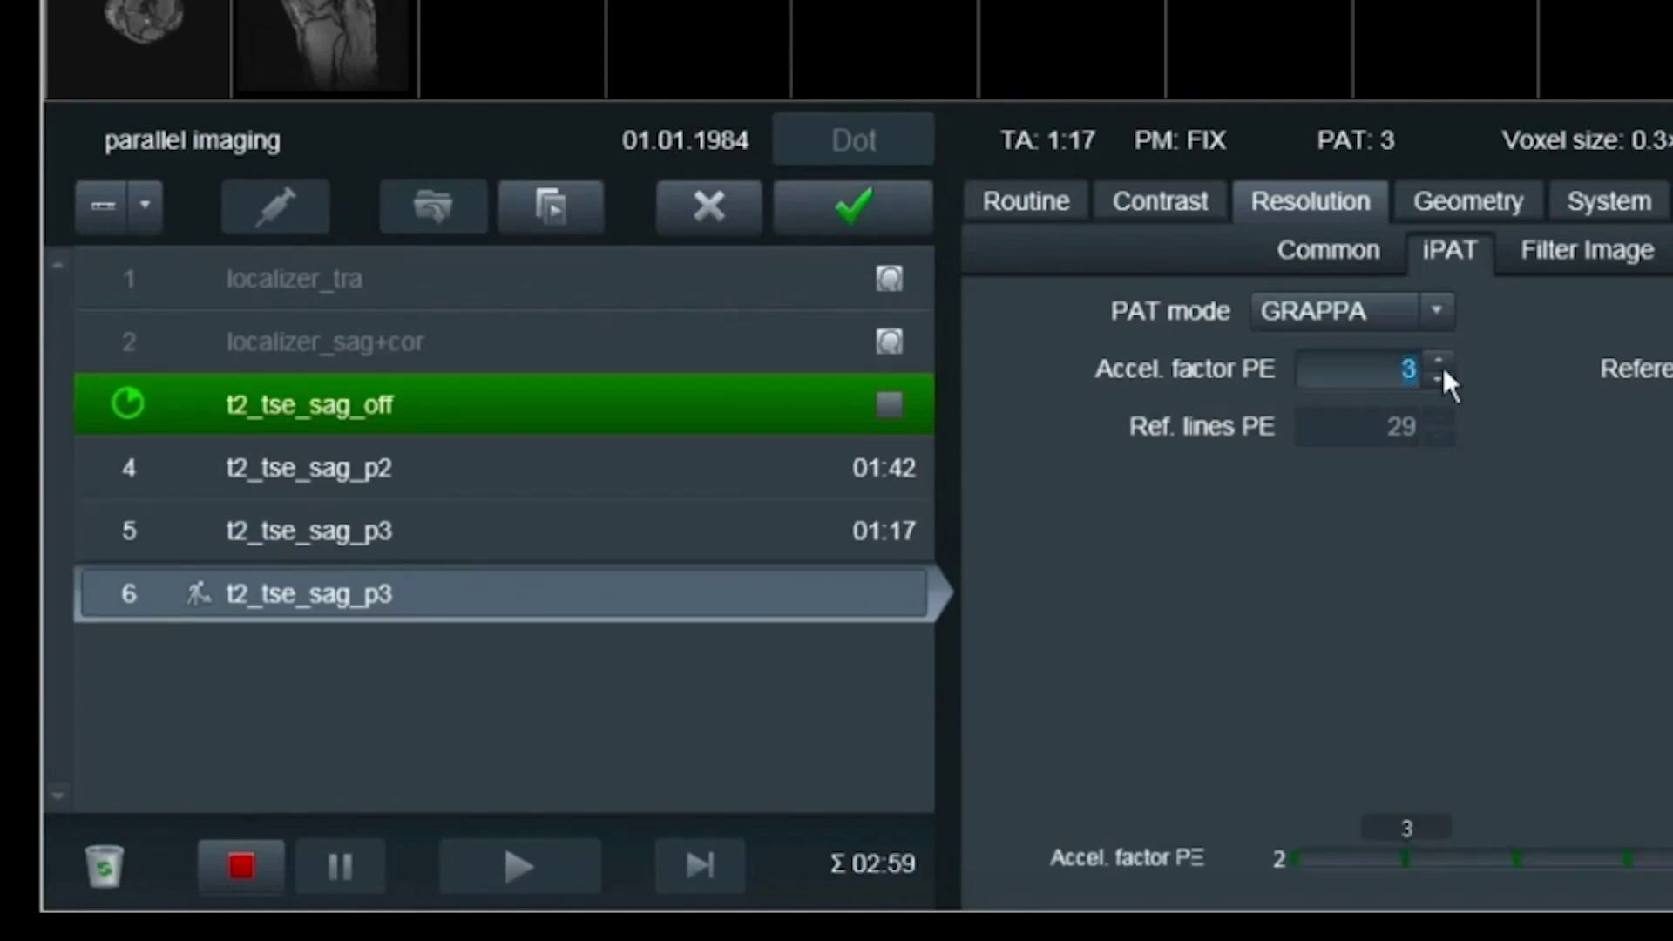
left_click(1439, 359)
left_click(1370, 424)
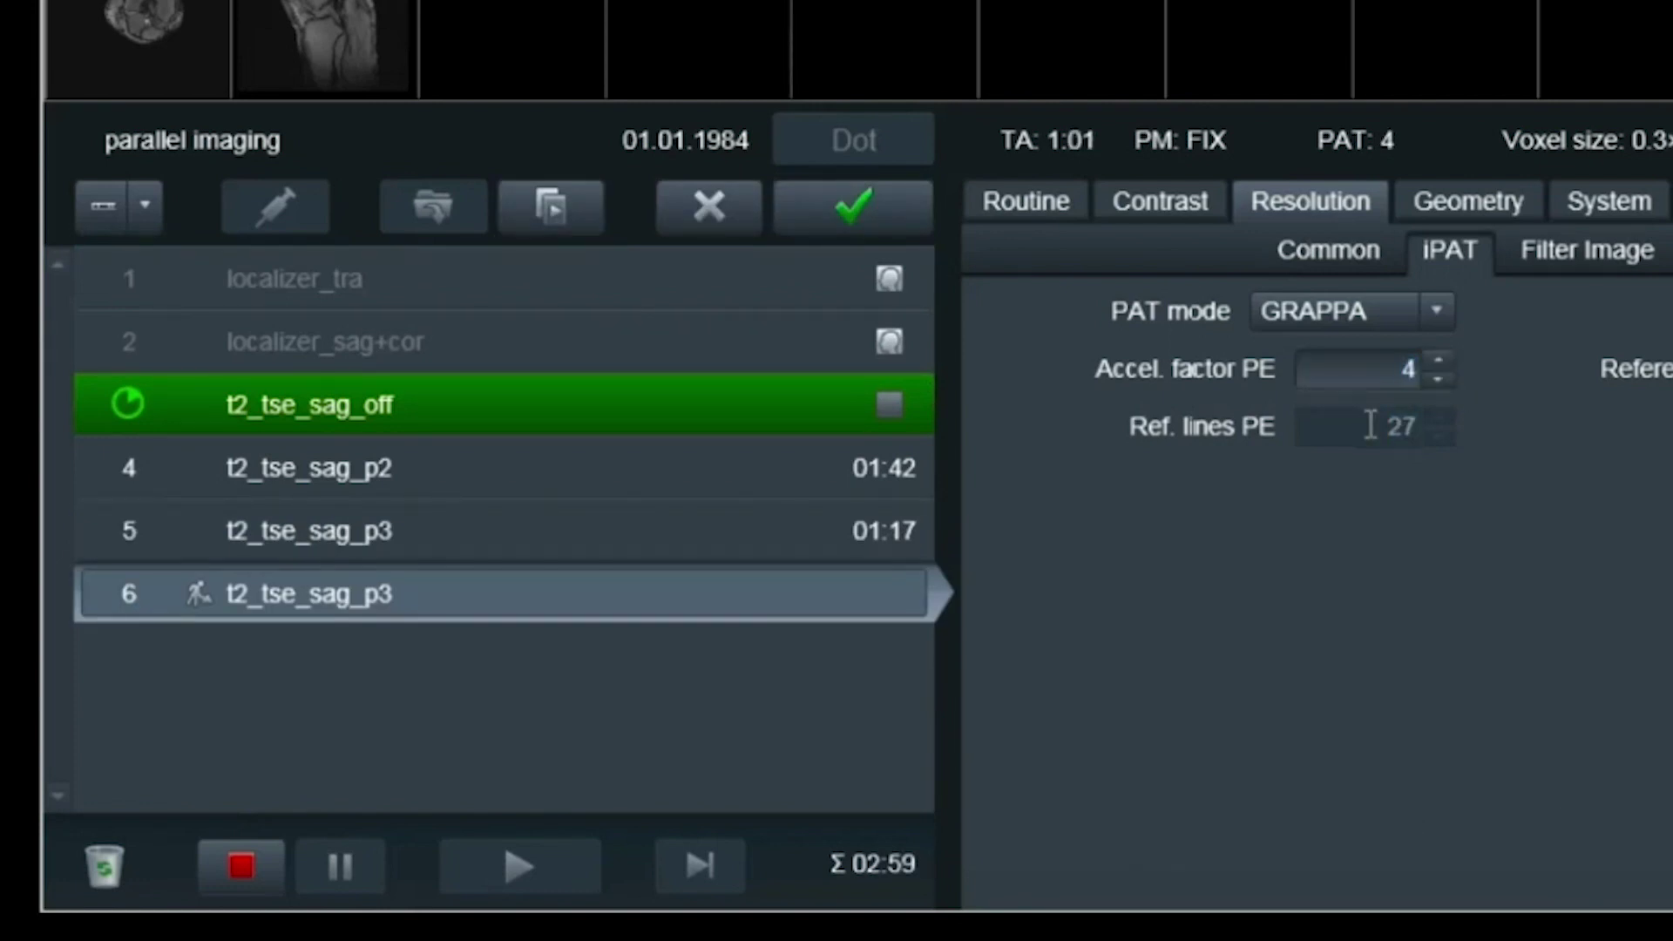
Rename the sixth queue entry from t2_tse_sag_p3 to t2_tse_sag_p4.
left_click(418, 598)
left_click(389, 594)
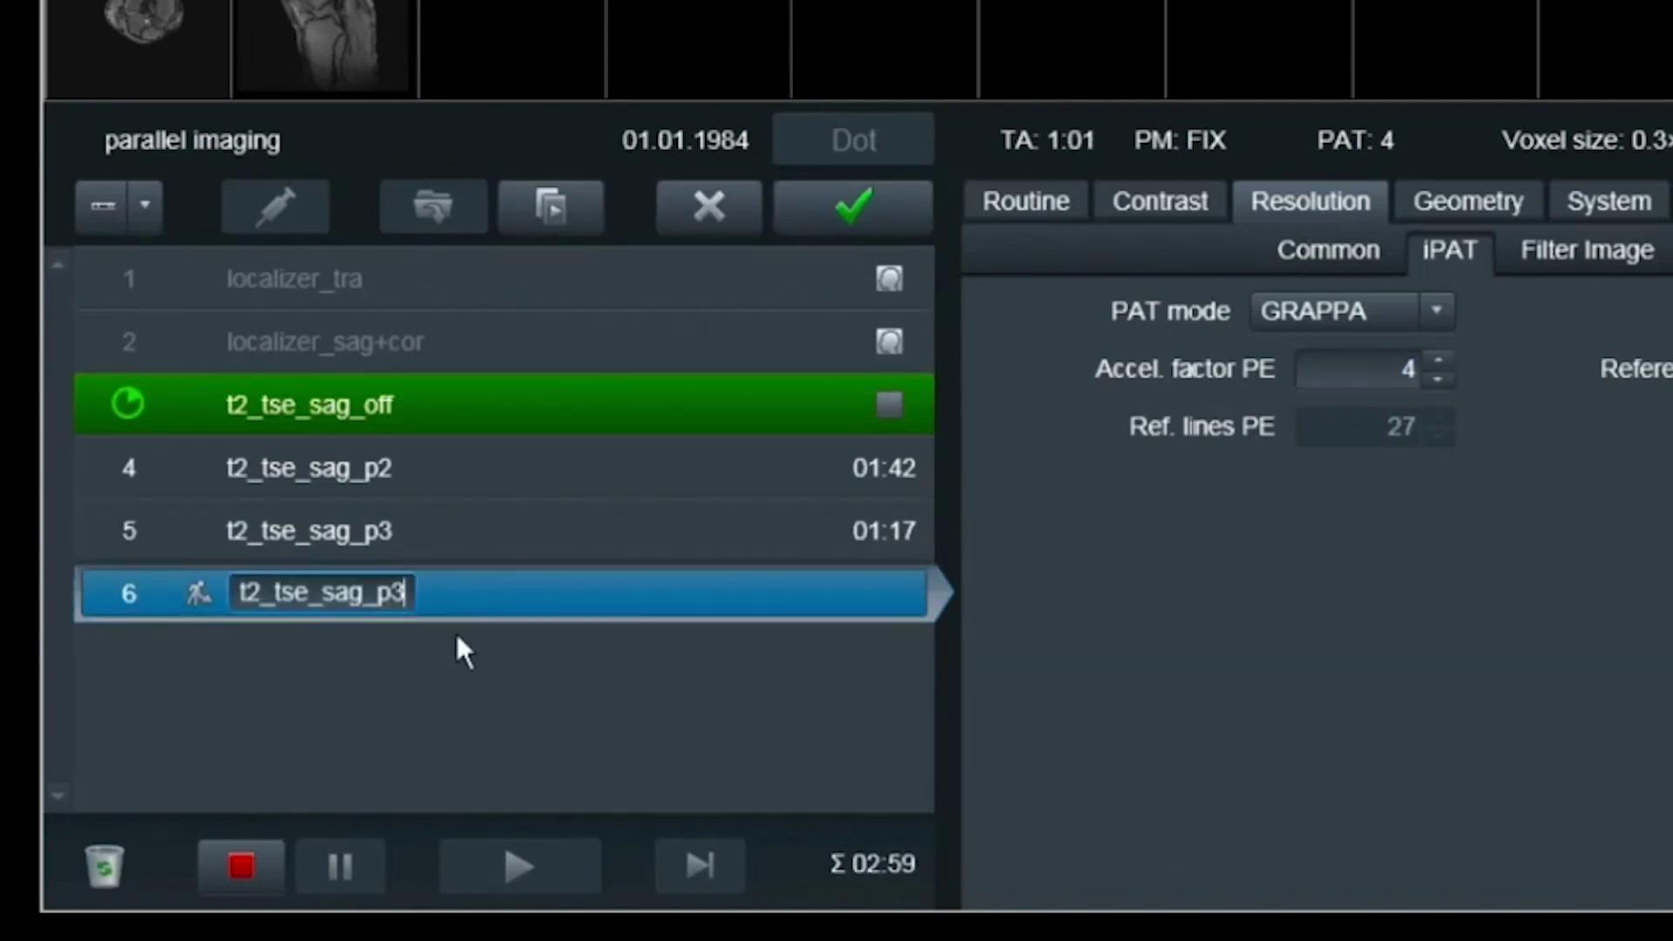
key("BackSpace")
type("4")
key("Return")
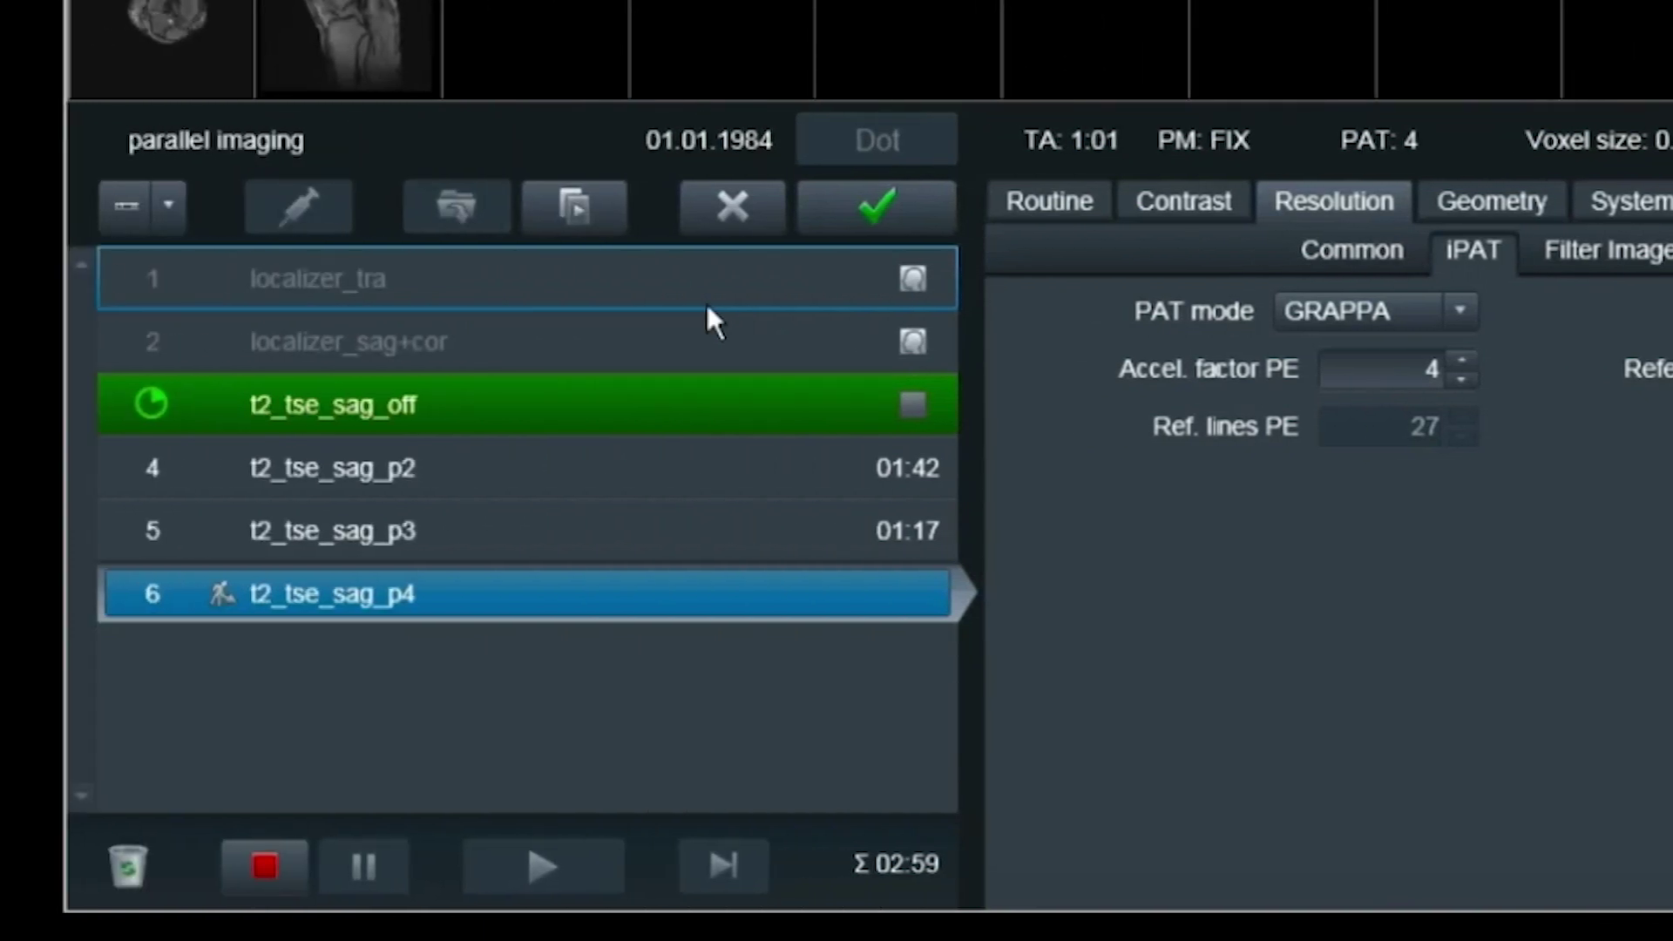
Apply p4, then copy rows 3–6 (off, p2, p3, p4) to the queue end as entries 7–10.
left_click(857, 228)
left_click_drag(526, 409, 502, 530)
left_click_drag(500, 411, 503, 675)
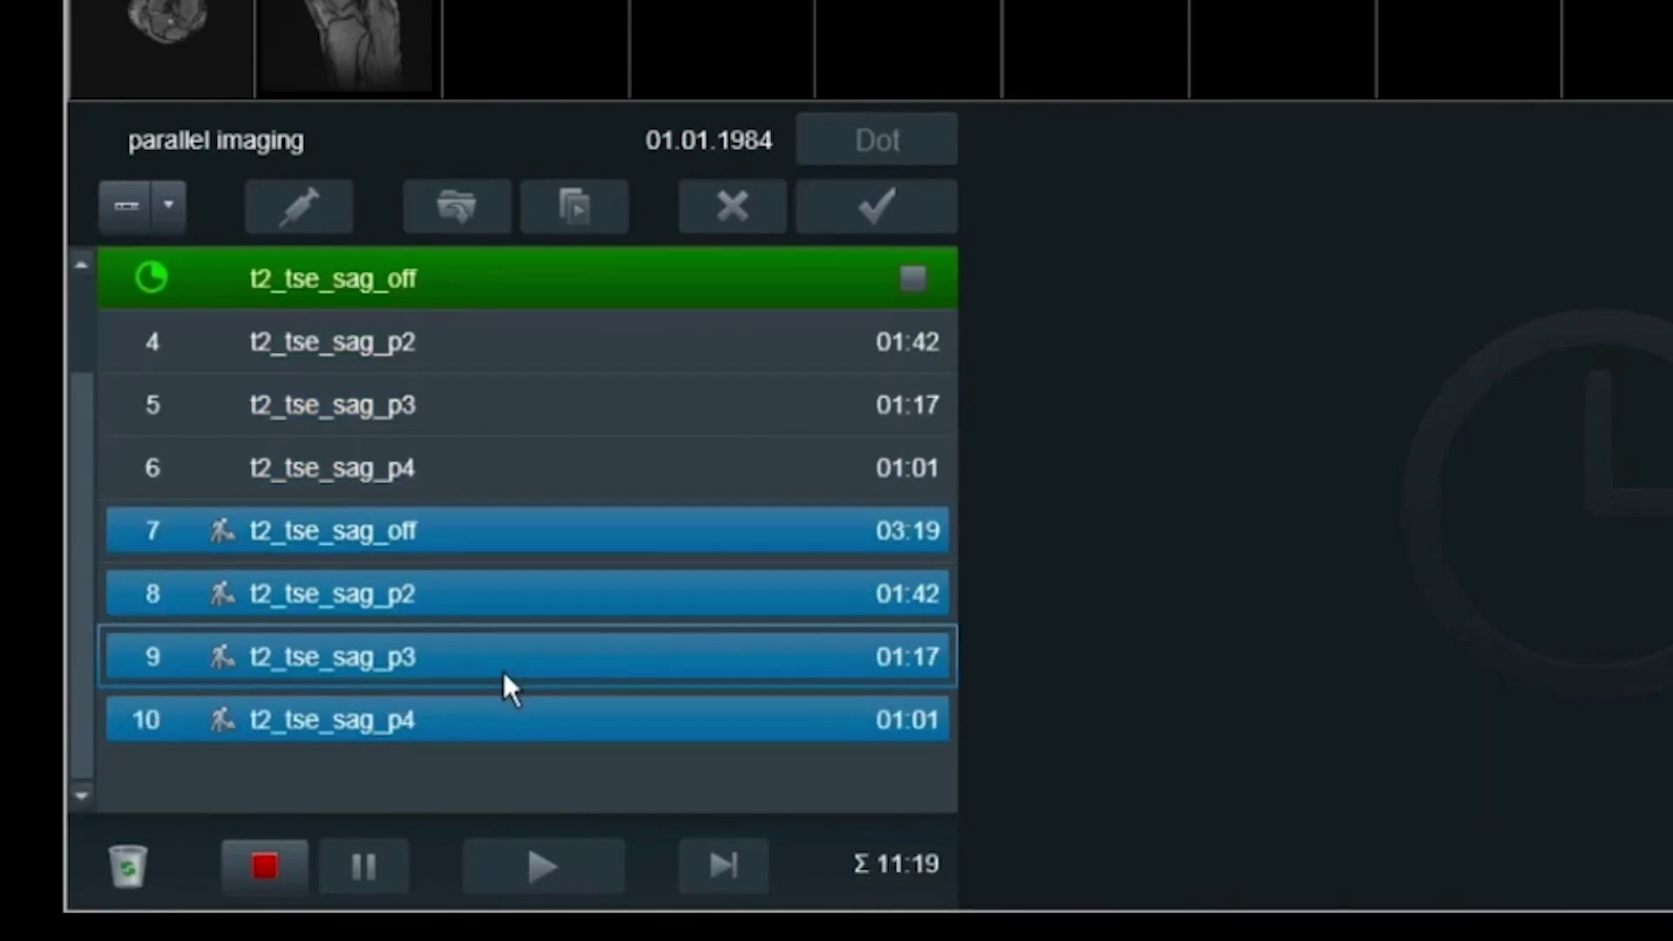